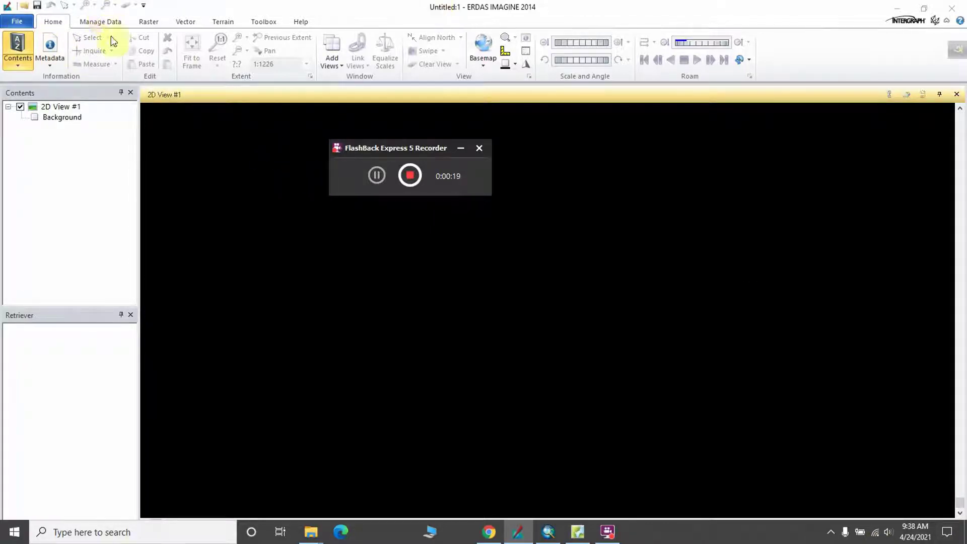
Step: Open the recent raster layer stack 25_03_1989 and fit it to the frame of the 2D view
left_click(23, 24)
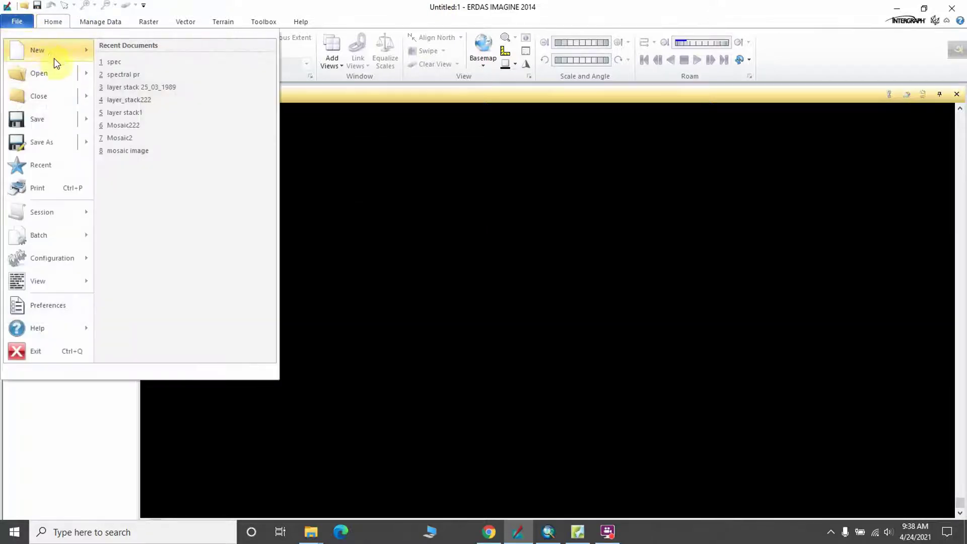
mouse_move(31, 45)
left_click(20, 21)
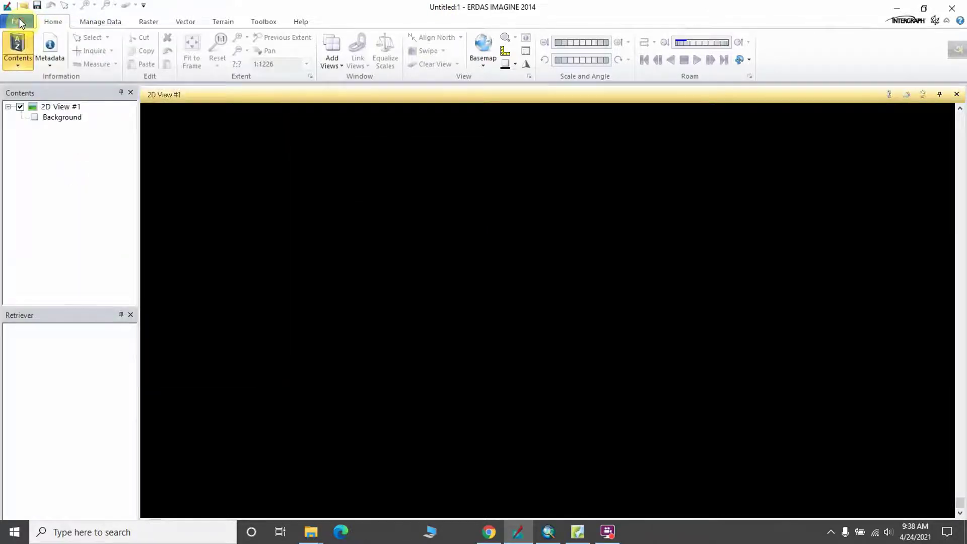
left_click(20, 21)
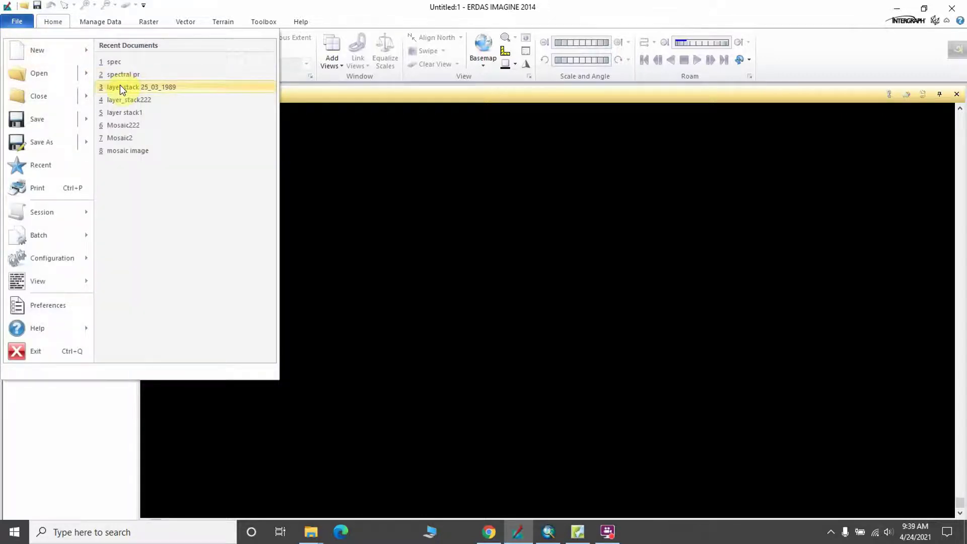
left_click(148, 91)
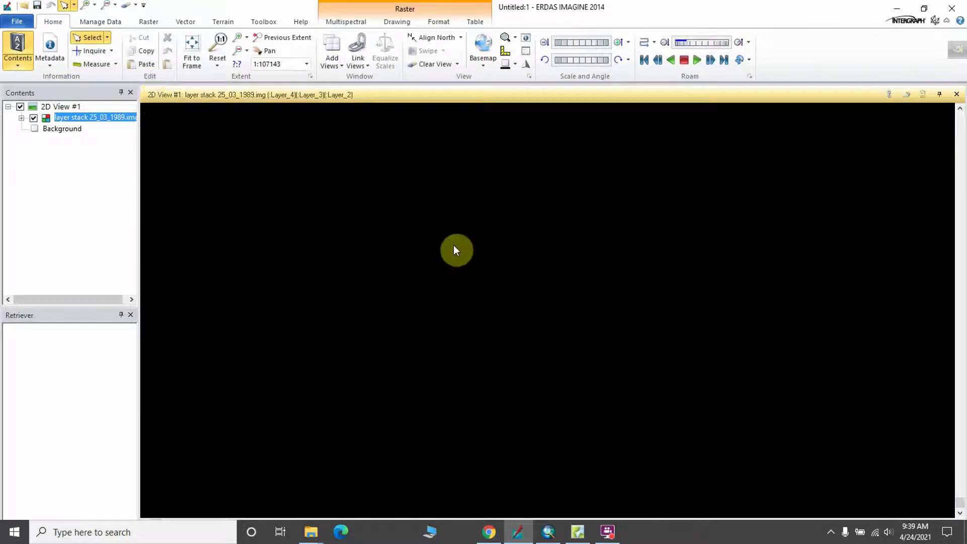
right_click(424, 276)
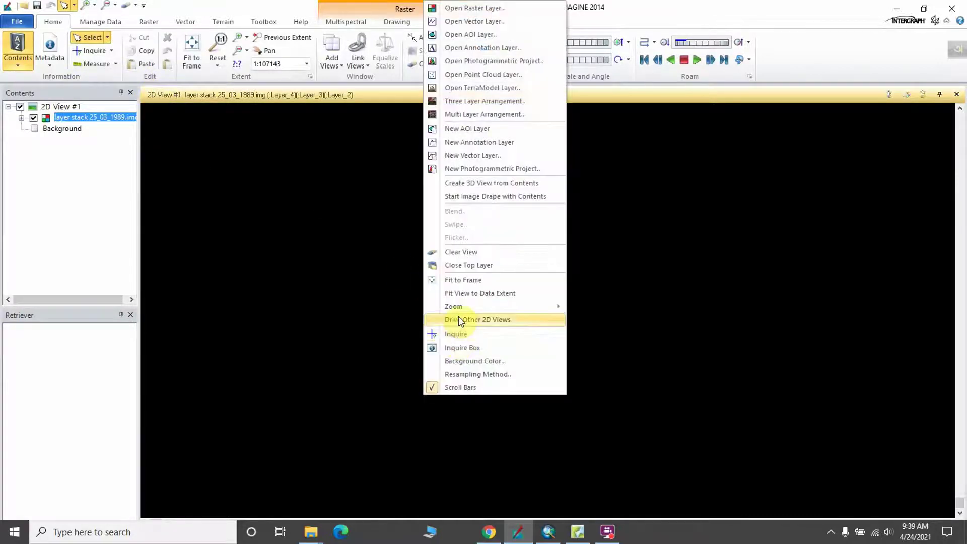
left_click(467, 281)
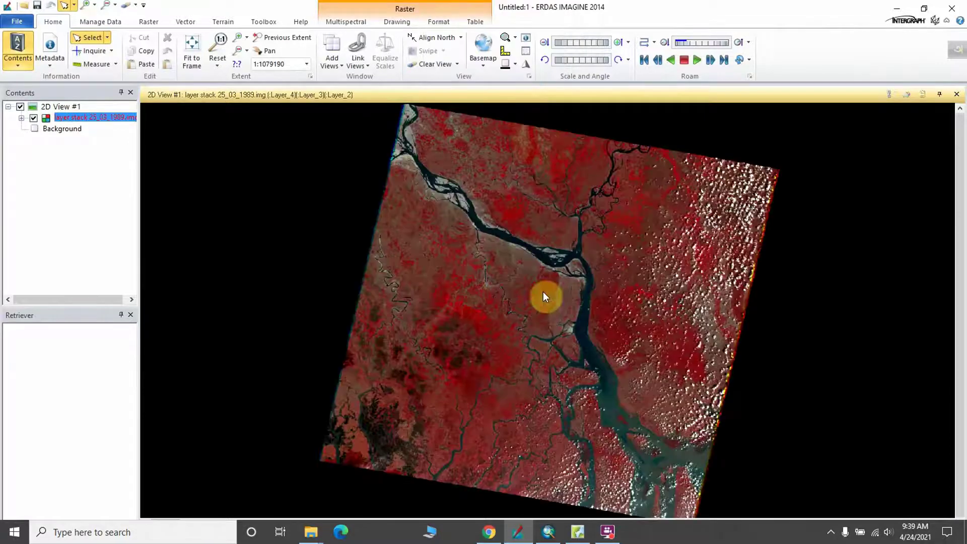
Step: Examine the satellite image closely around the urban area between the rivers near its northern edge
scroll(577, 186, "up", 3)
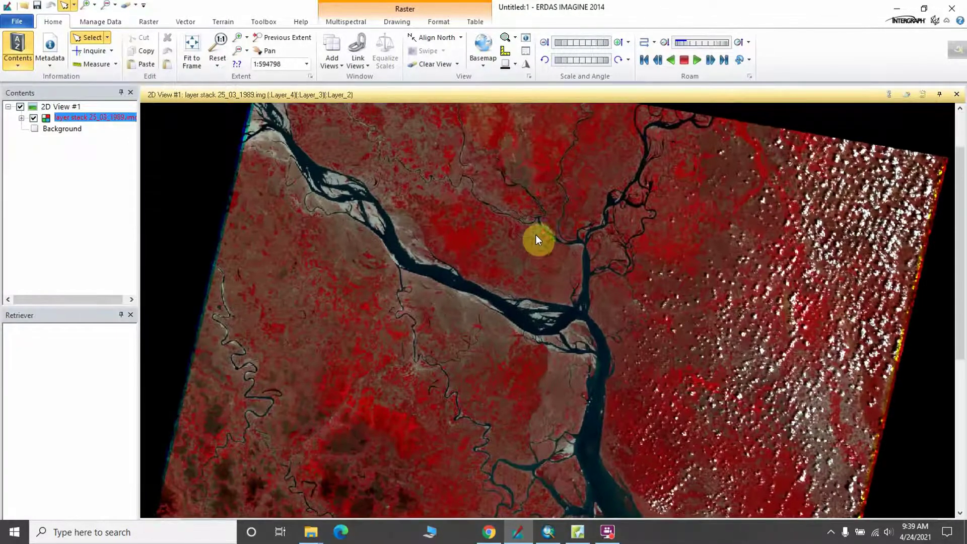
scroll(553, 161, "down", 2)
scroll(553, 161, "up", 2)
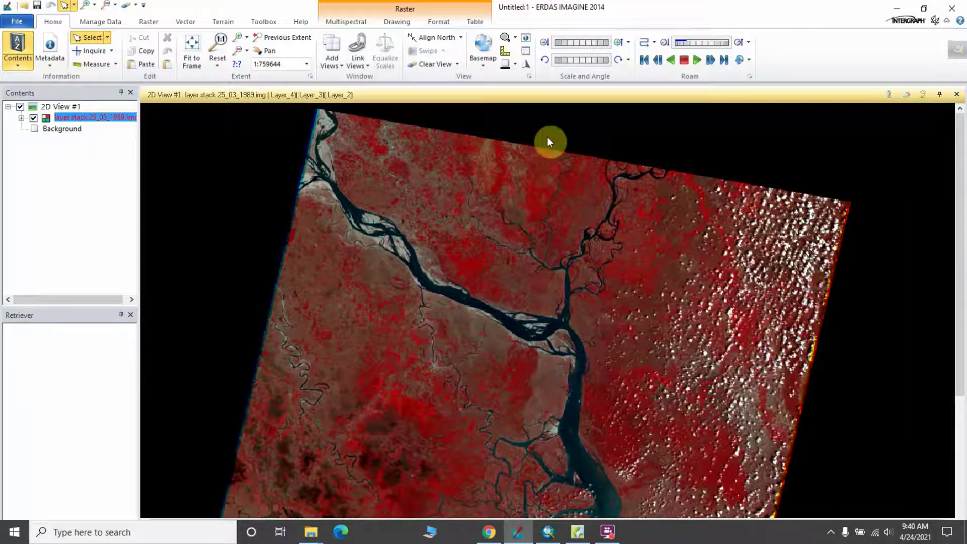
scroll(561, 190, "up", 3)
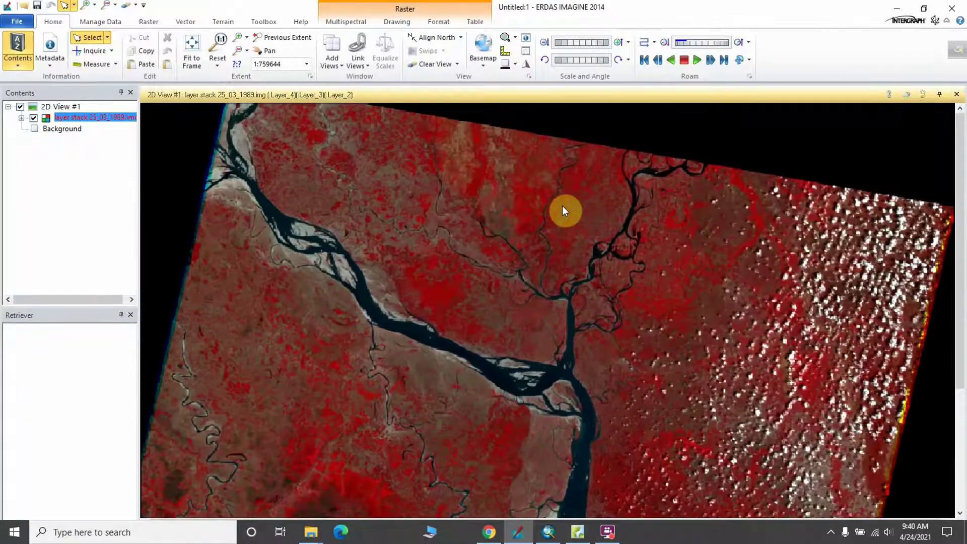
scroll(534, 174, "up", 4)
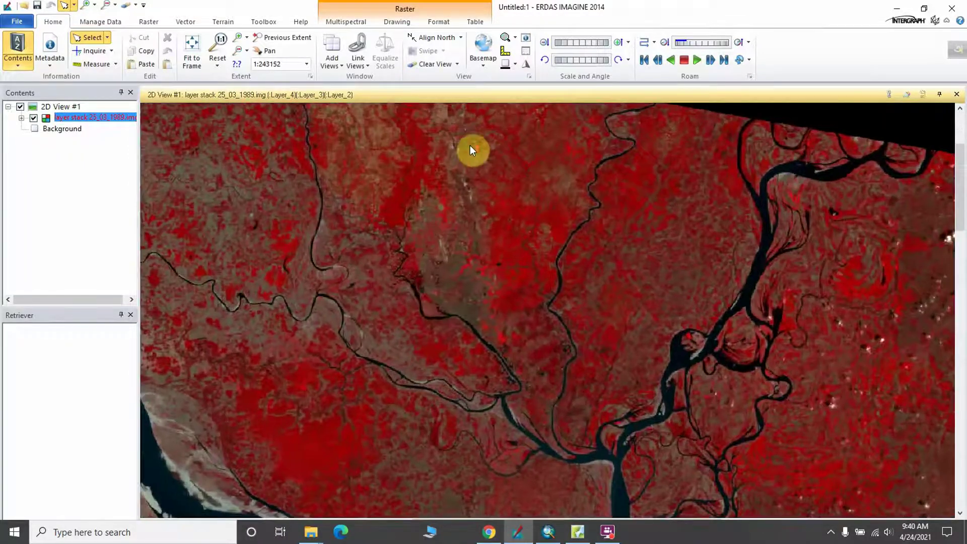
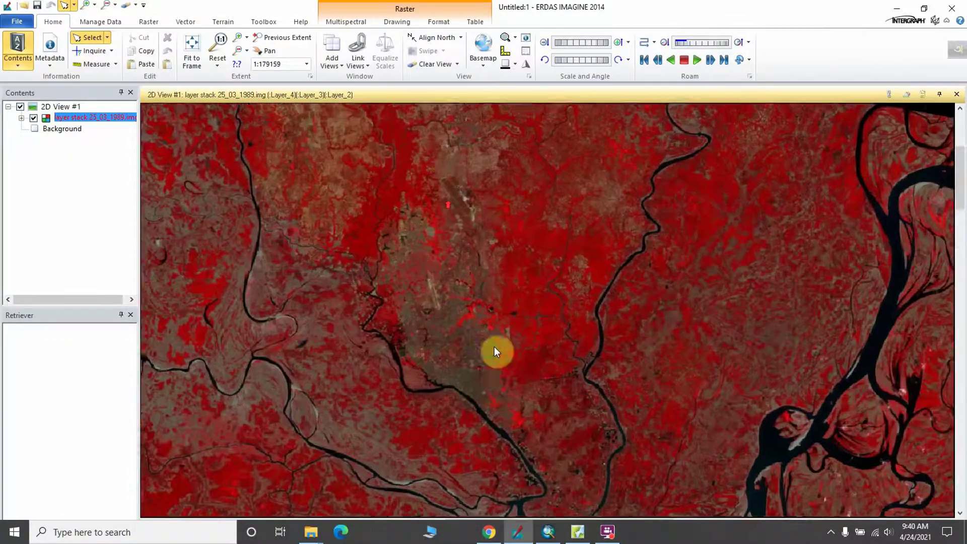
scroll(539, 173, "up", 3)
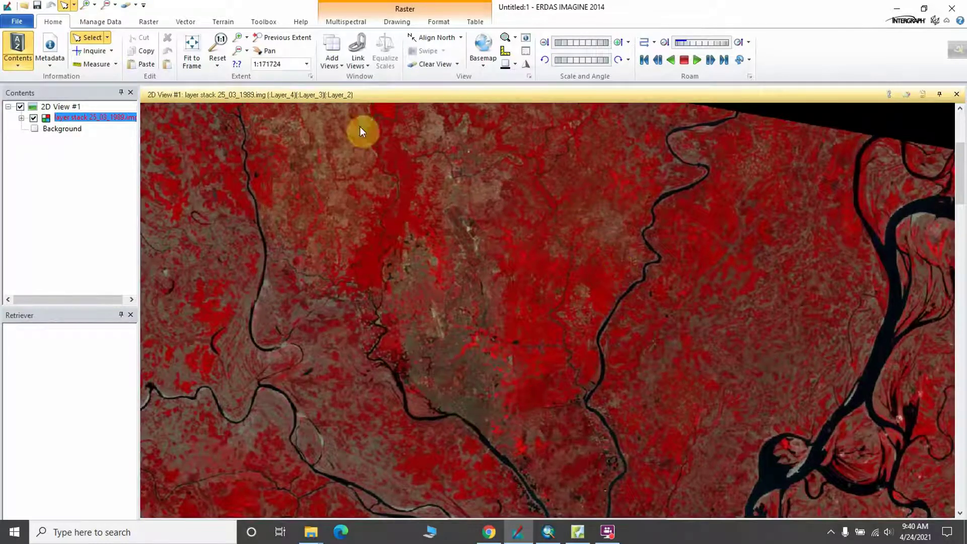
Step: Start adding a shapefile vector layer and browse to the Shapefiles folder inside Research on the Study (F:) drive
left_click(19, 24)
mouse_move(33, 72)
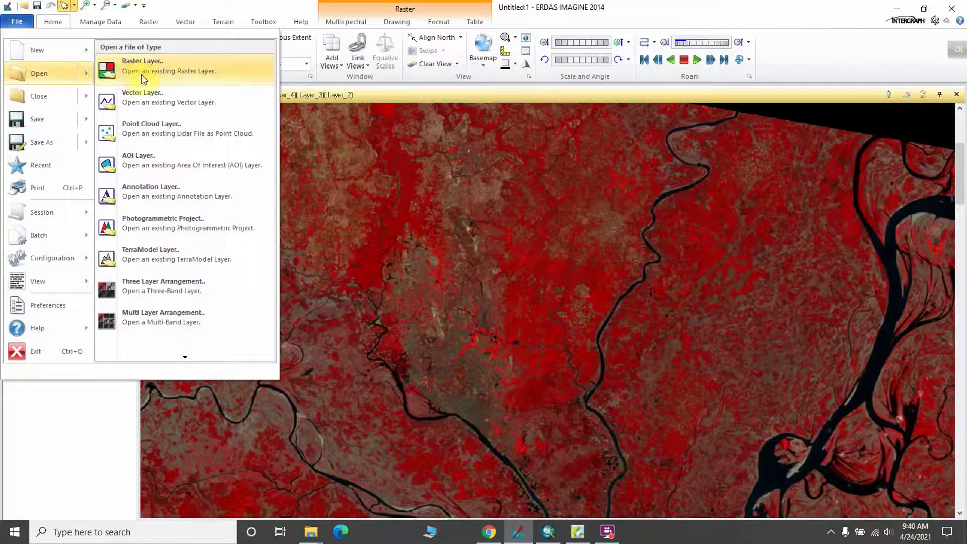
left_click(139, 94)
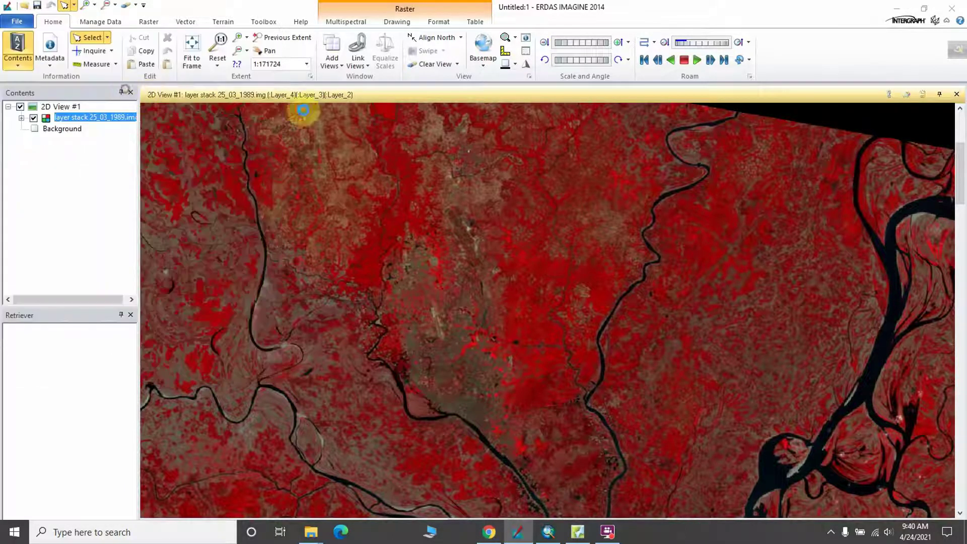
left_click(453, 200)
left_click(417, 275)
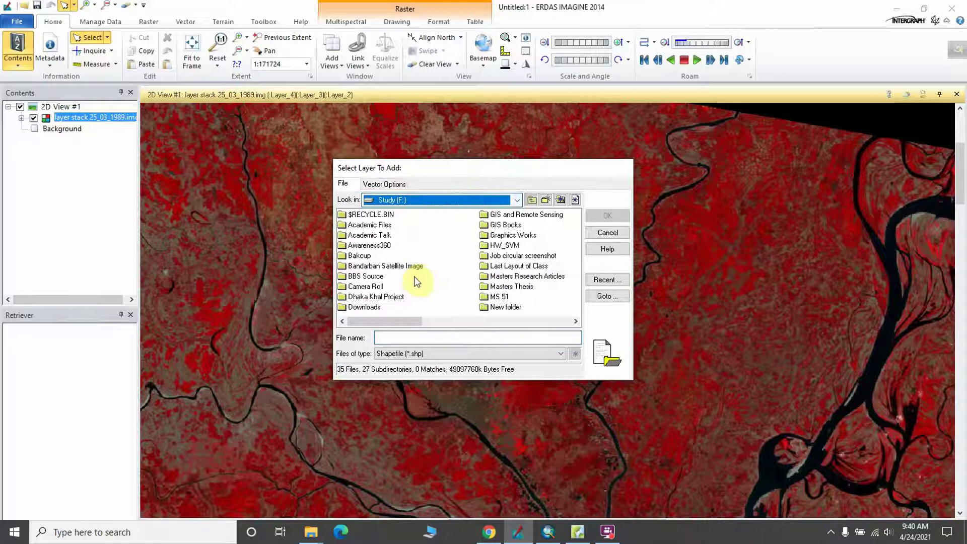
scroll(504, 298, "down", 3)
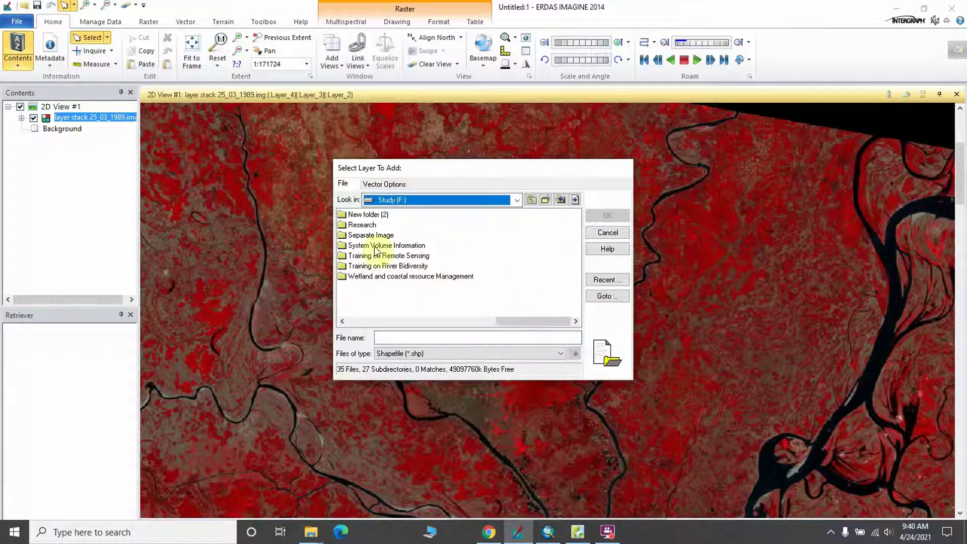
double_click(369, 224)
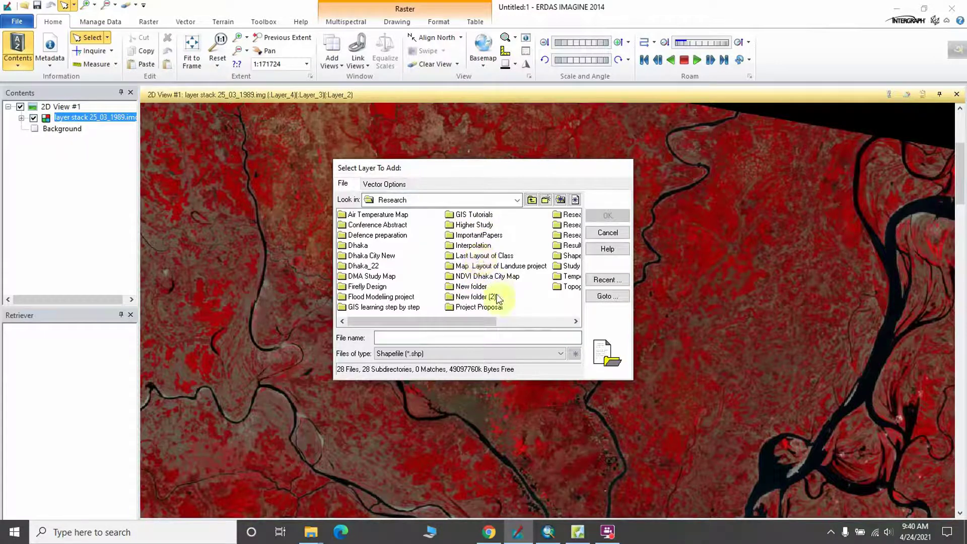
scroll(498, 295, "down", 2)
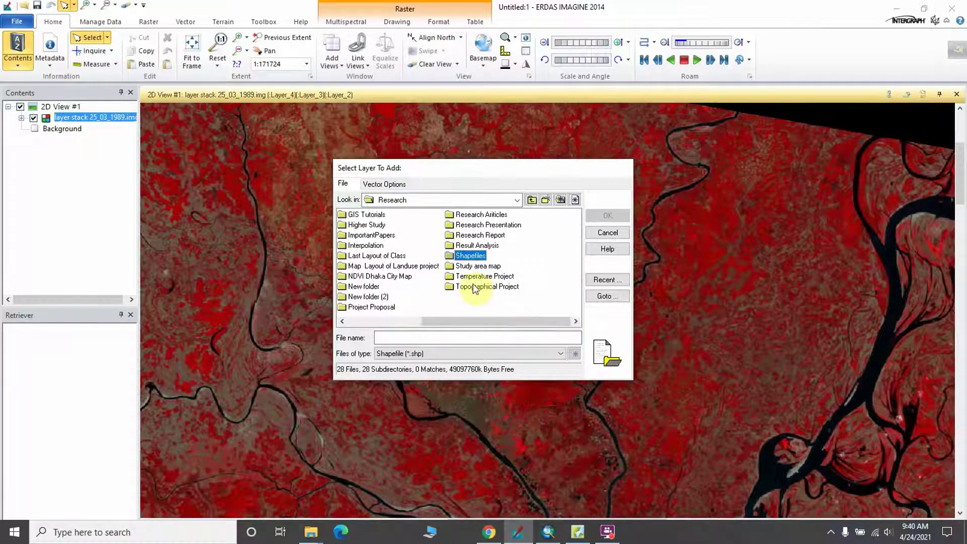
double_click(471, 256)
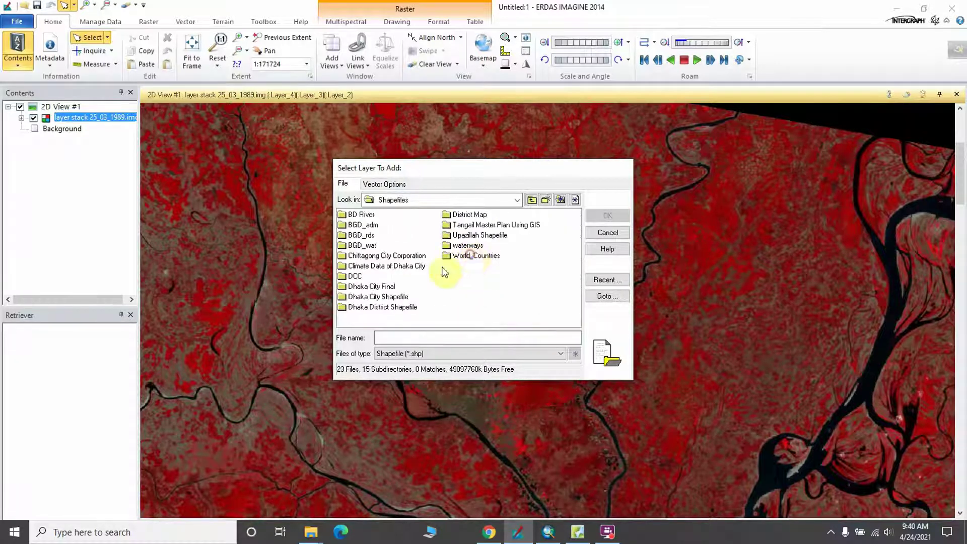
Step: Add Newshape.shp from the Dhaka City Final folder as a vector layer over the image
double_click(384, 298)
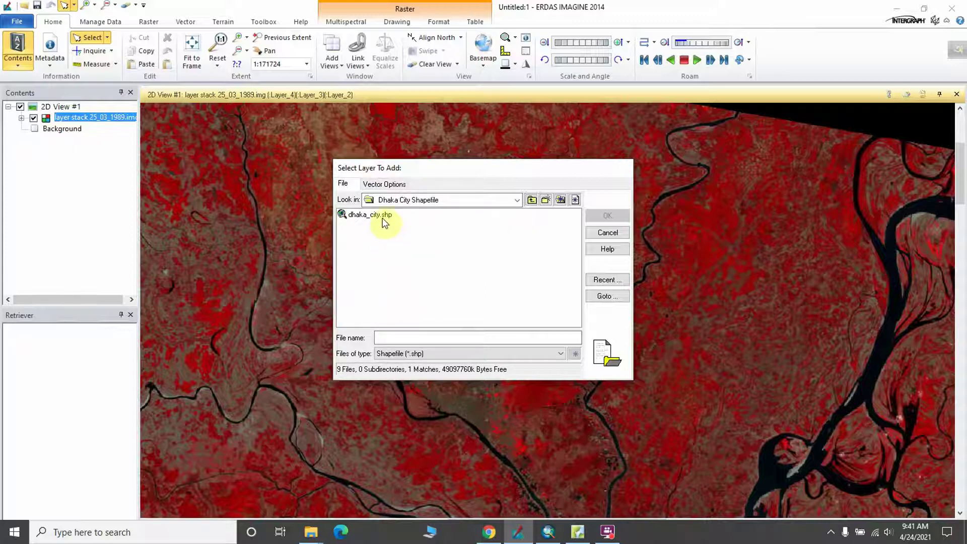
left_click(531, 200)
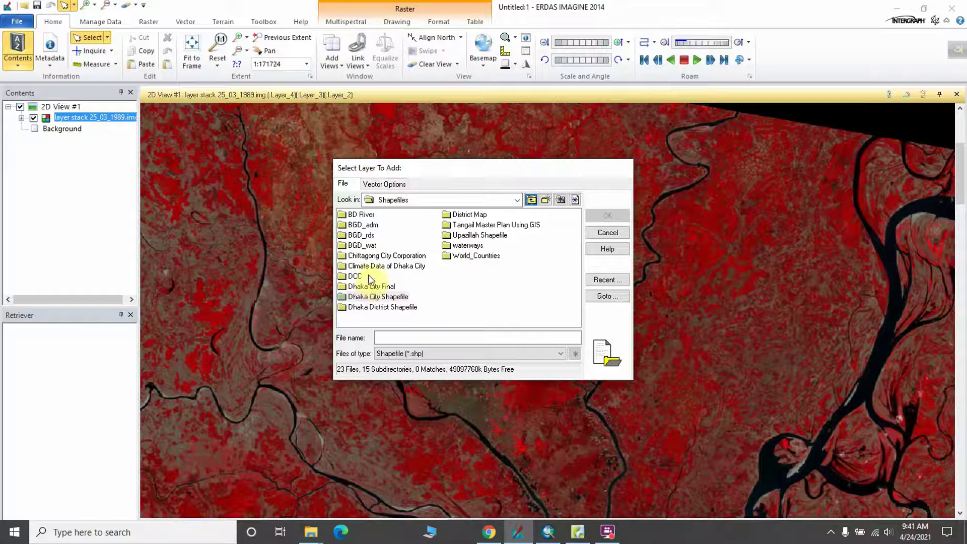
double_click(372, 288)
left_click(375, 235)
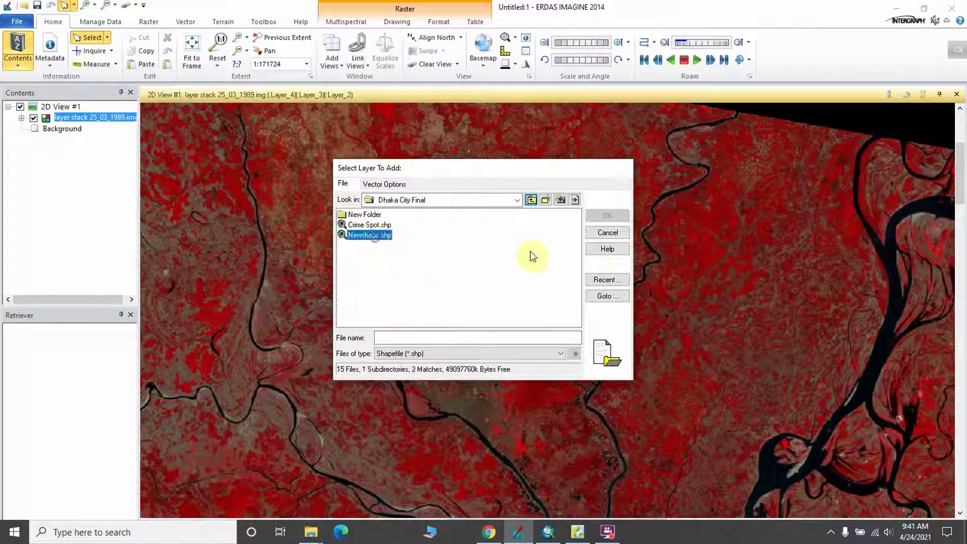
left_click(607, 215)
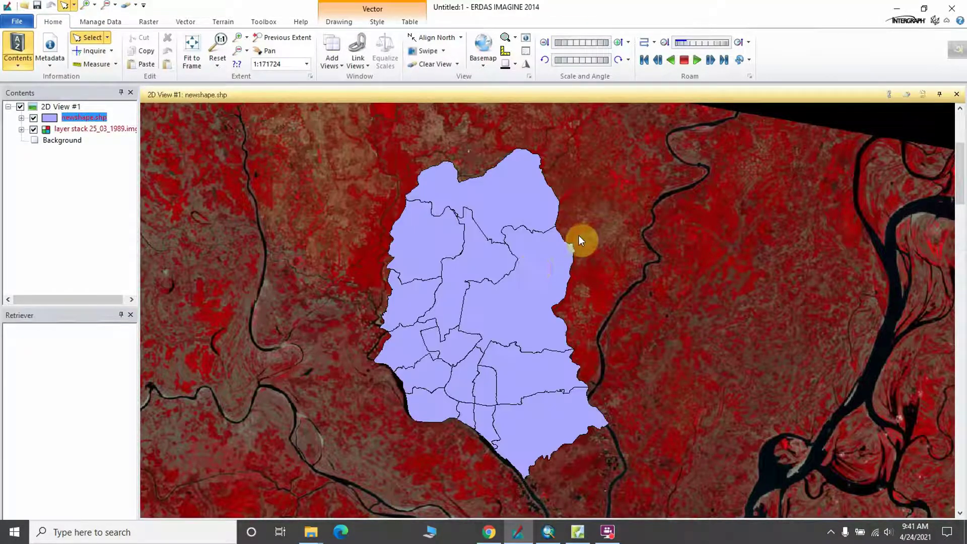
Step: Toggle the newshape.shp overlay to compare it with the image beneath, leaving the layer hidden and its entry collapsed
left_click(98, 154)
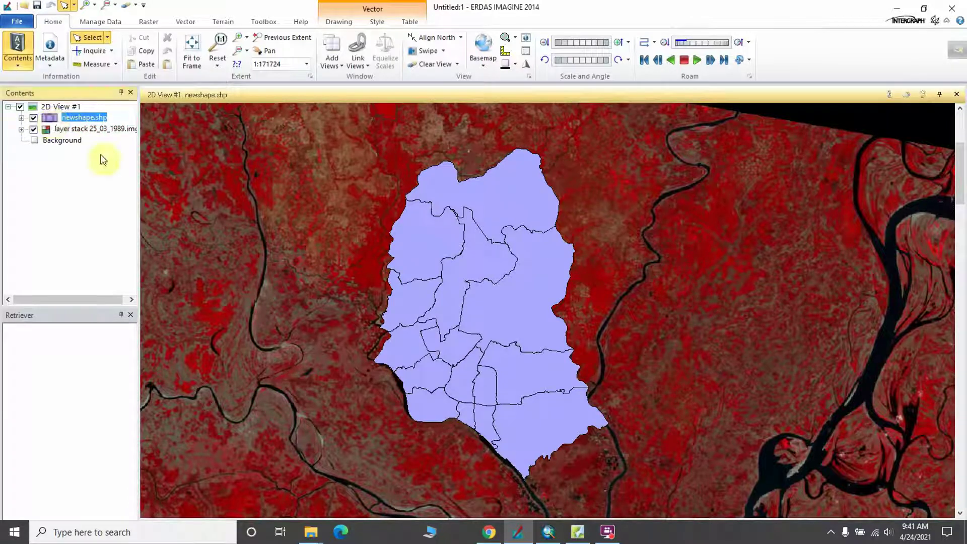
left_click(33, 118)
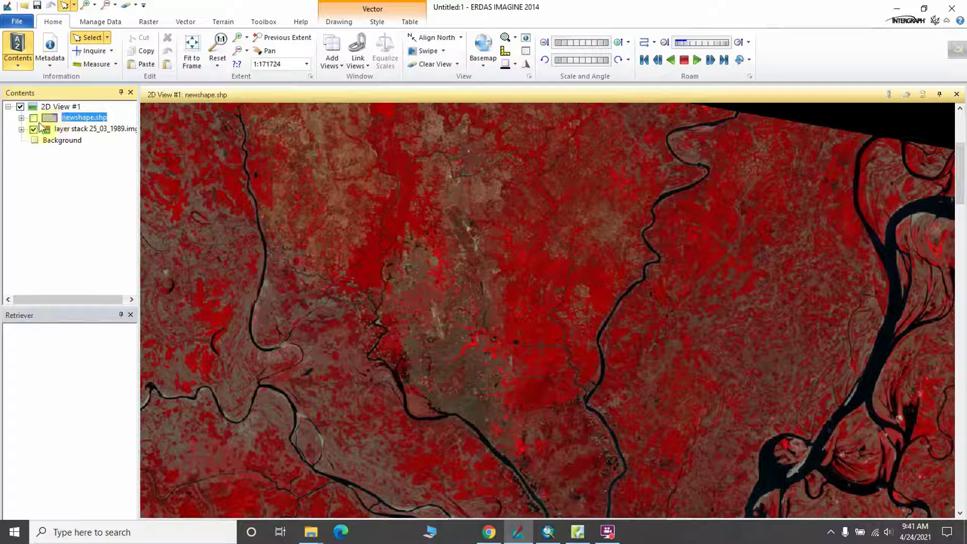
left_click(34, 119)
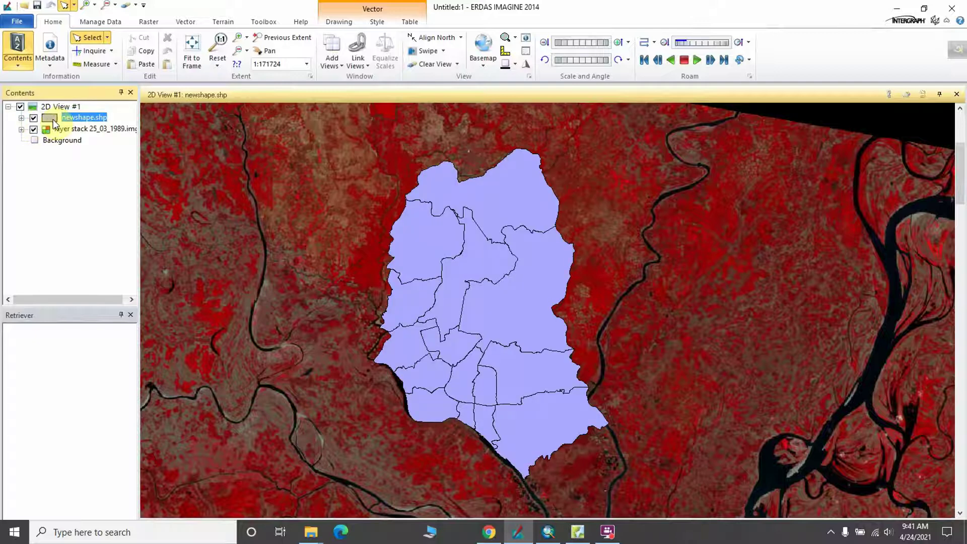
double_click(54, 124)
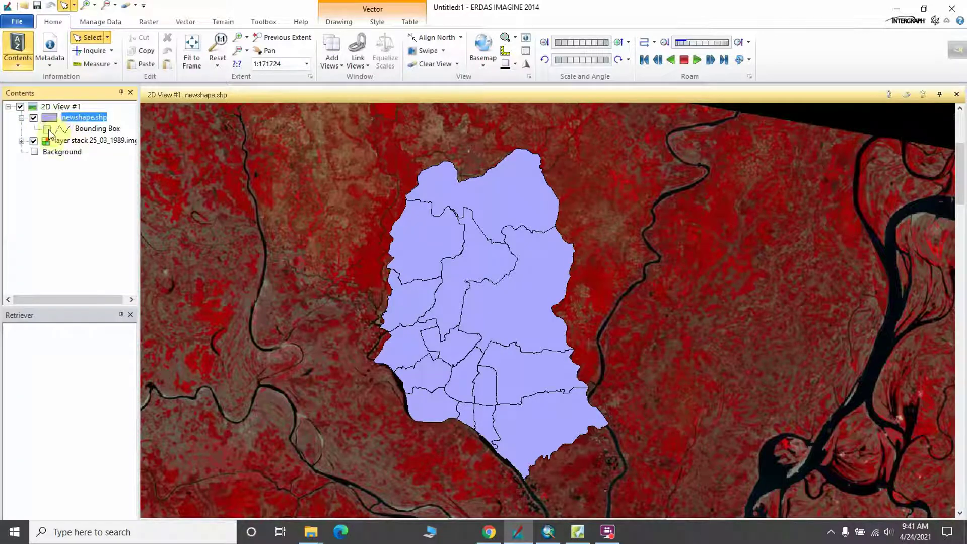
left_click(34, 119)
left_click(34, 119)
left_click(34, 119)
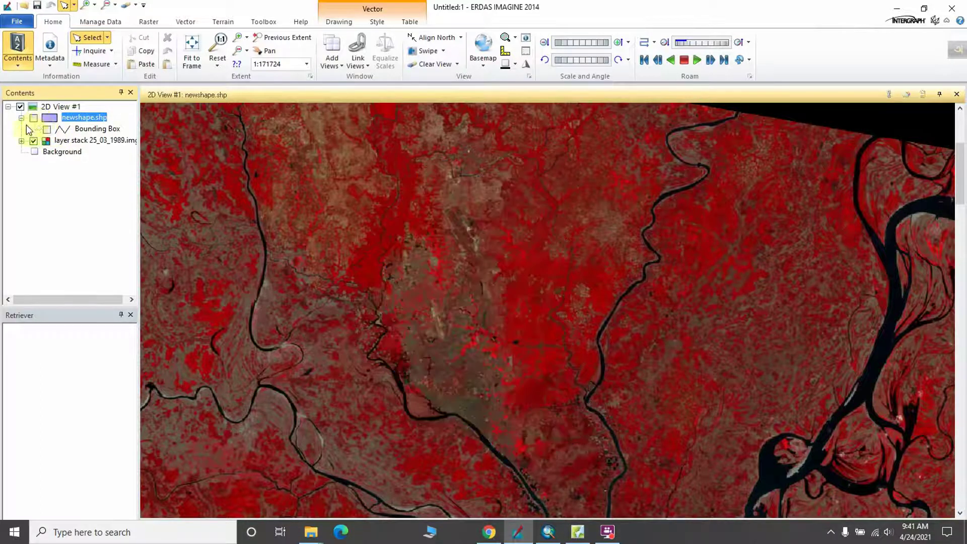
left_click(22, 118)
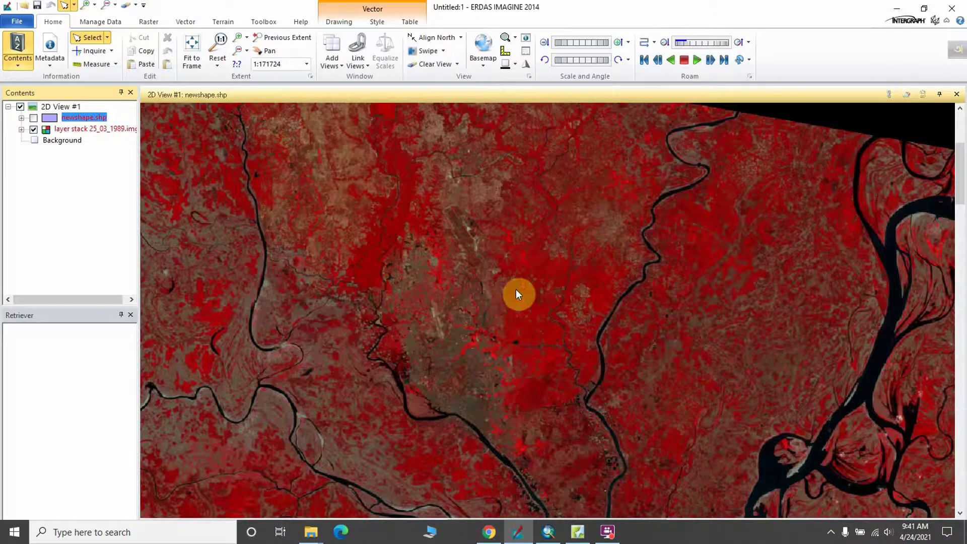
scroll(513, 292, "down", 2)
scroll(511, 292, "up", 4)
scroll(512, 294, "down", 2)
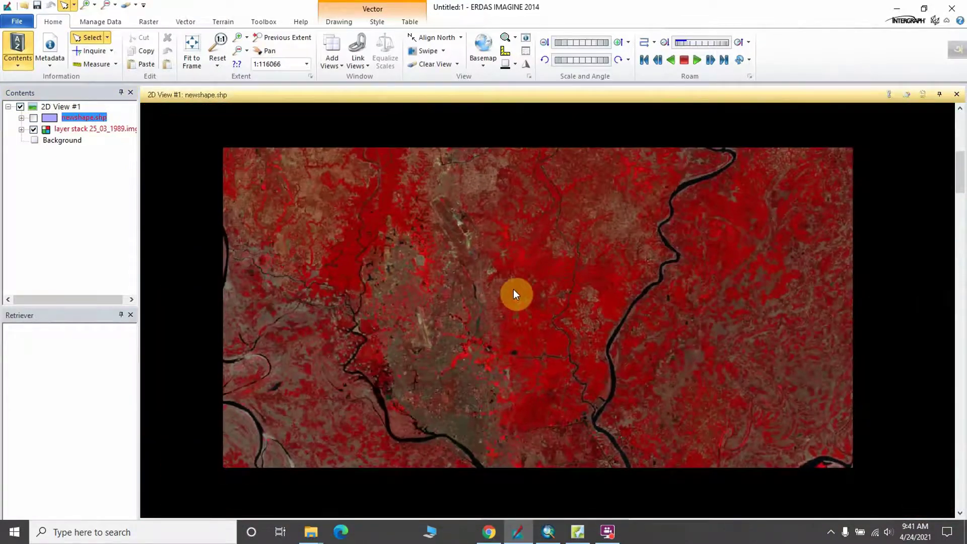
scroll(511, 286, "up", 3)
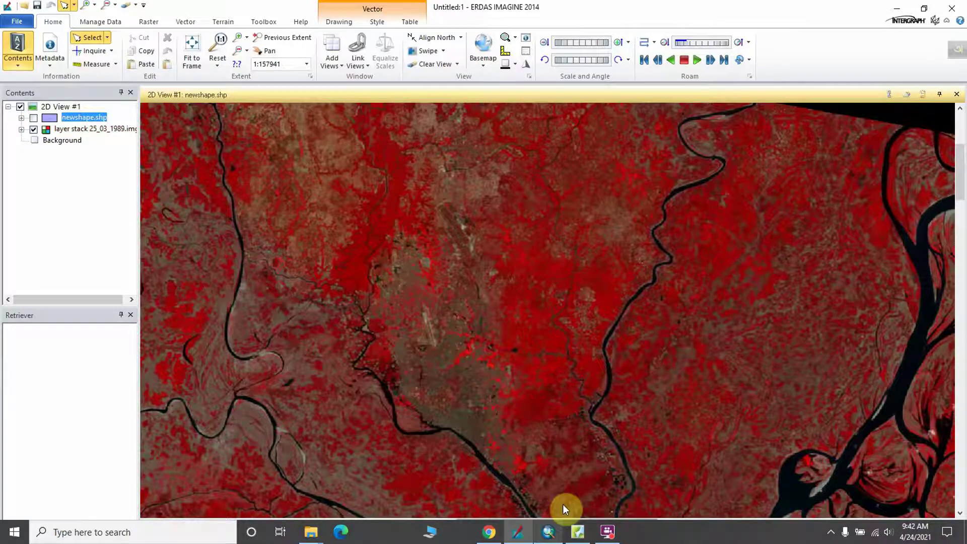
Step: Switch to ArcMap and add the GoogleHybrid basemap from the catalog to the map with the layer stack image
left_click(555, 534)
scroll(374, 304, "up", 2)
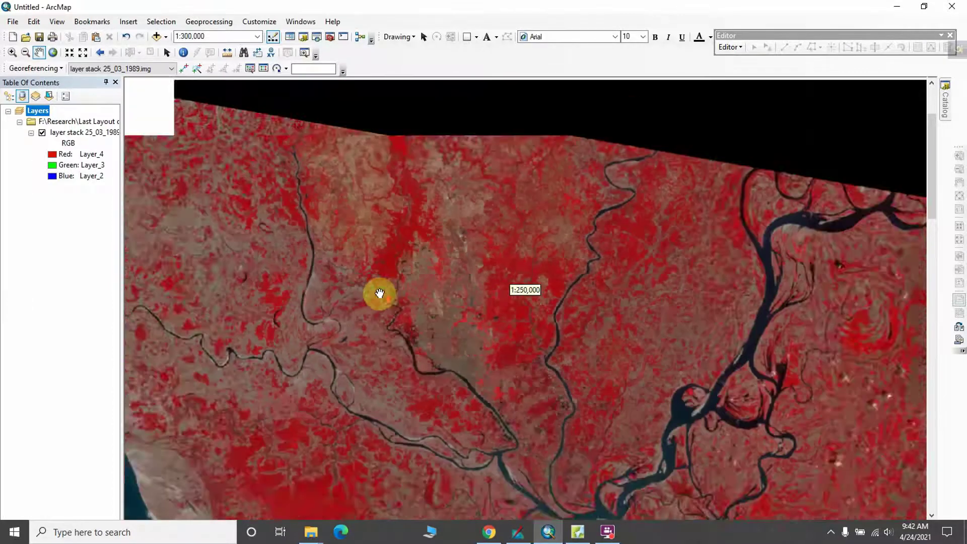
scroll(352, 209, "up", 2)
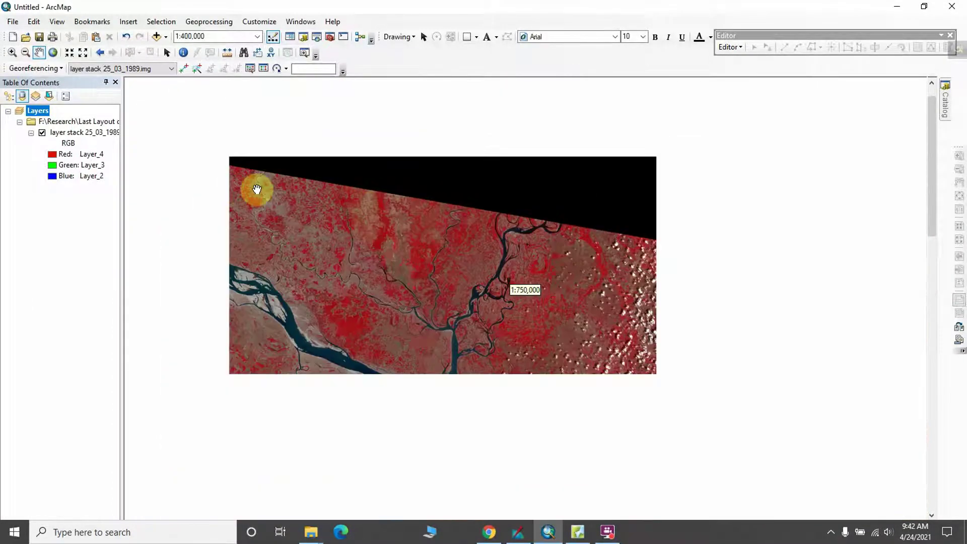
left_click(945, 104)
left_click_drag(829, 248, 47, 227)
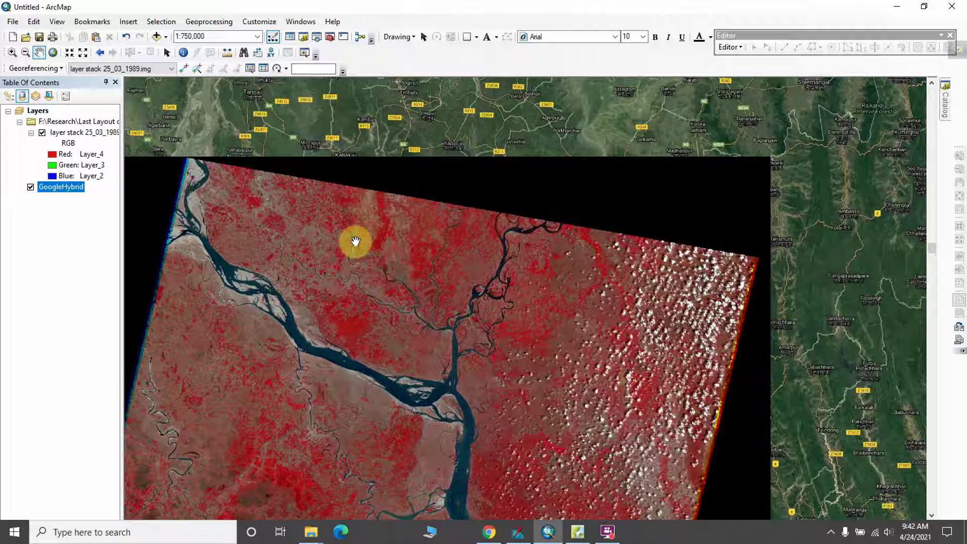
scroll(513, 272, "up", 1)
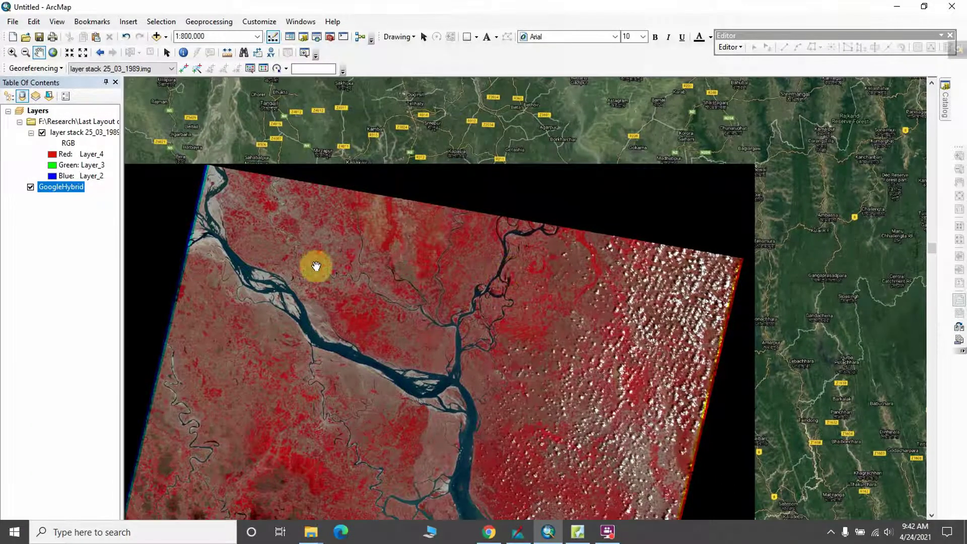
Step: Compare the 1989 layer stack with GoogleHybrid over Dhaka at 1:100,000 by toggling the image, leaving it hidden
scroll(383, 217, "down", 2)
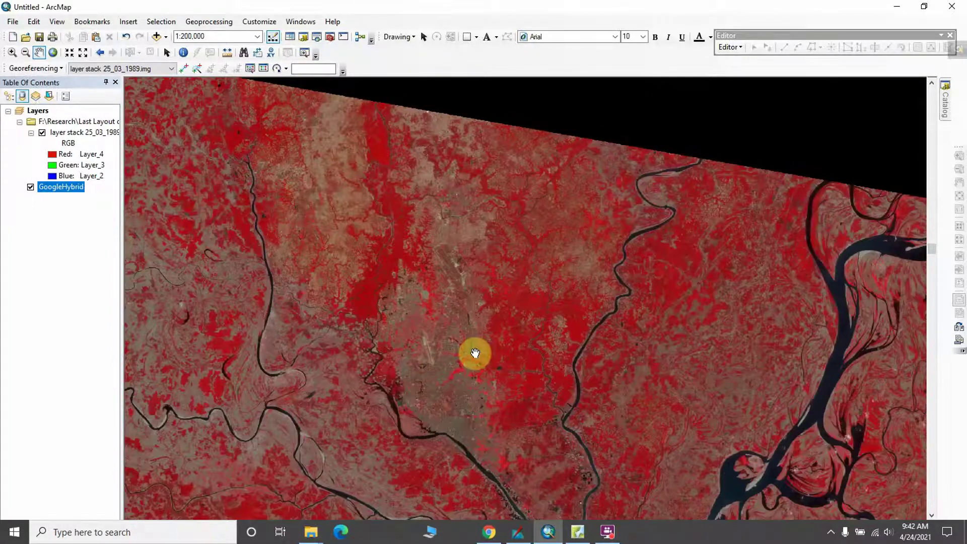
scroll(475, 352, "down", 2)
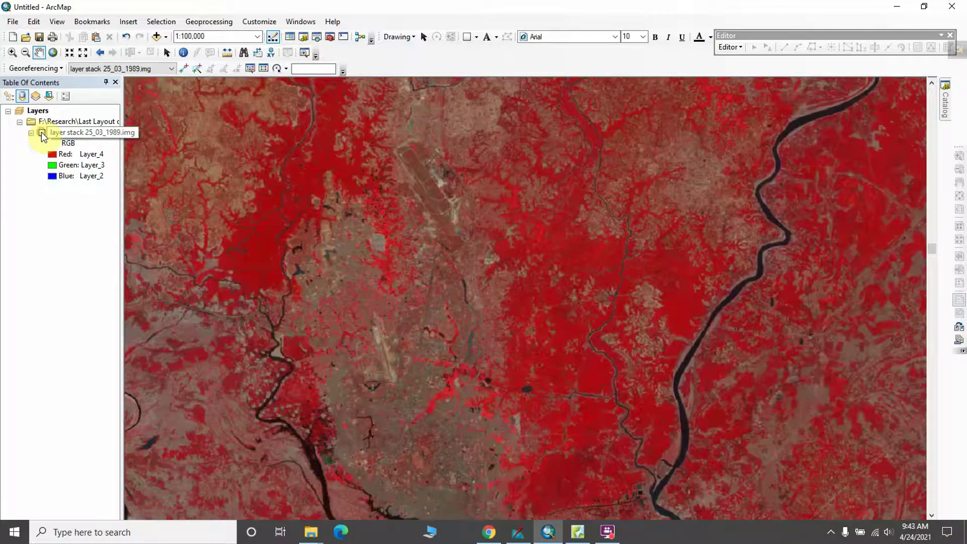
left_click(42, 132)
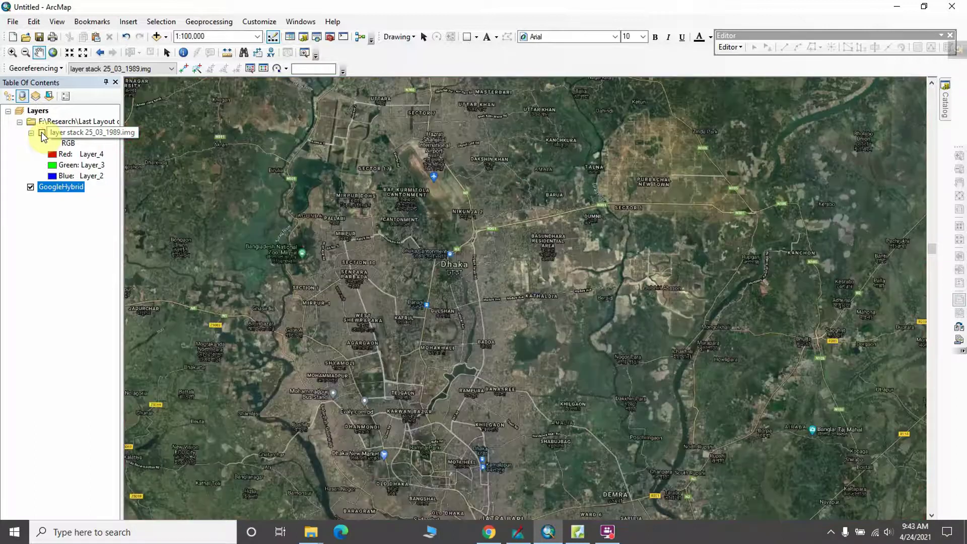
left_click(41, 132)
left_click(42, 133)
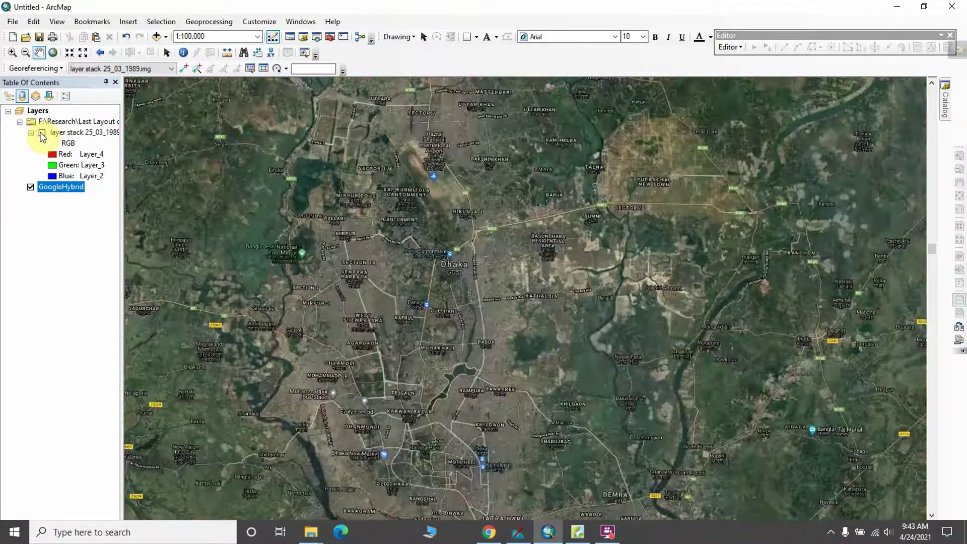
Step: Compare the river bank and central Dhaka between the 1989 image and GoogleHybrid at 1:40,000, leaving the image visible
scroll(311, 485, "up", 4)
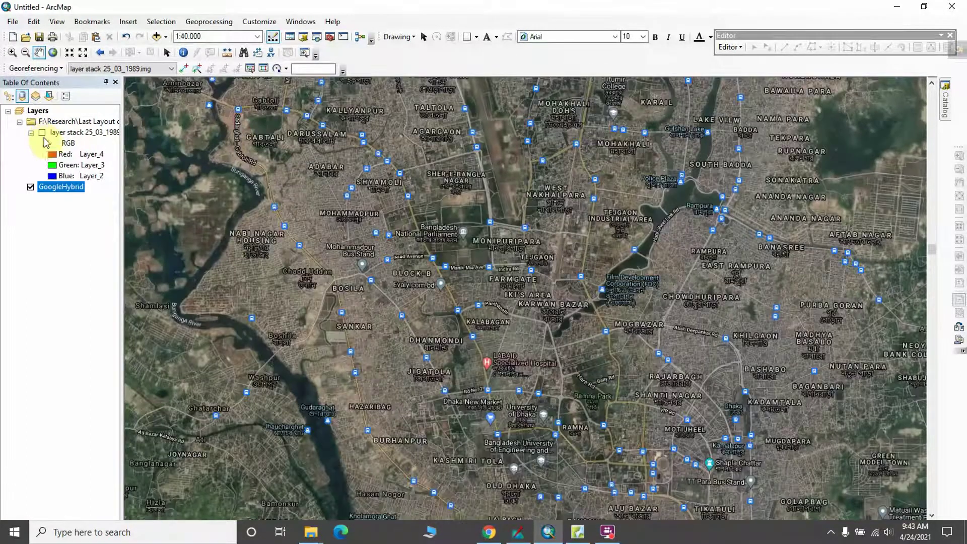
left_click(41, 133)
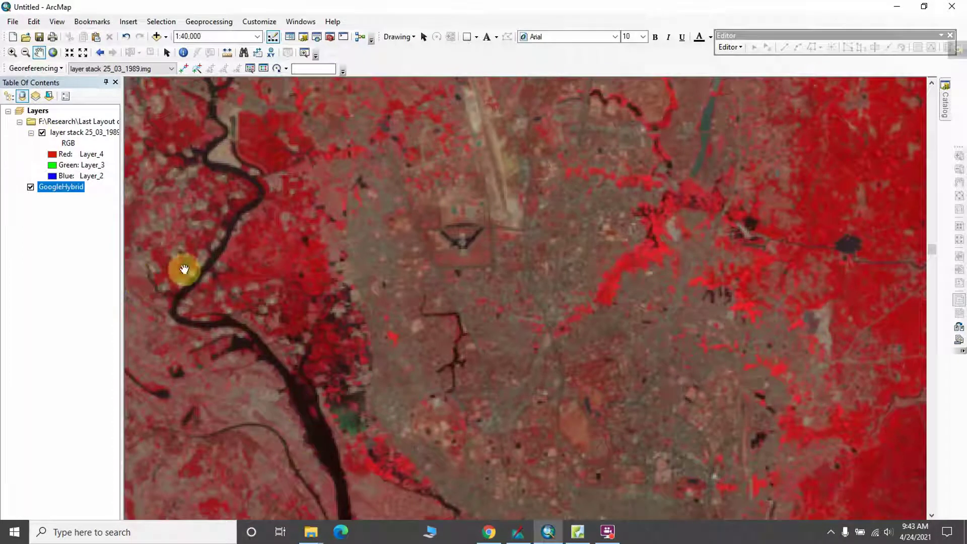
left_click(43, 134)
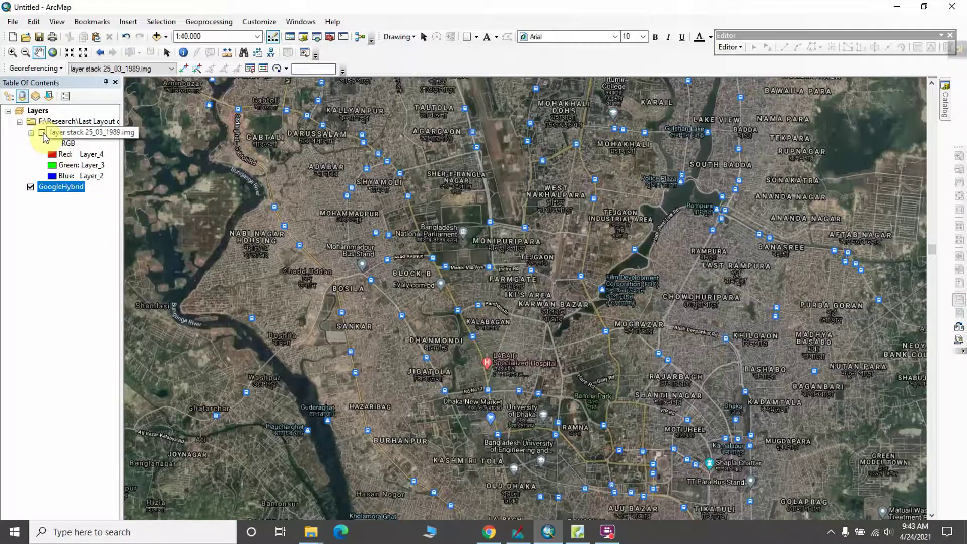
left_click(43, 133)
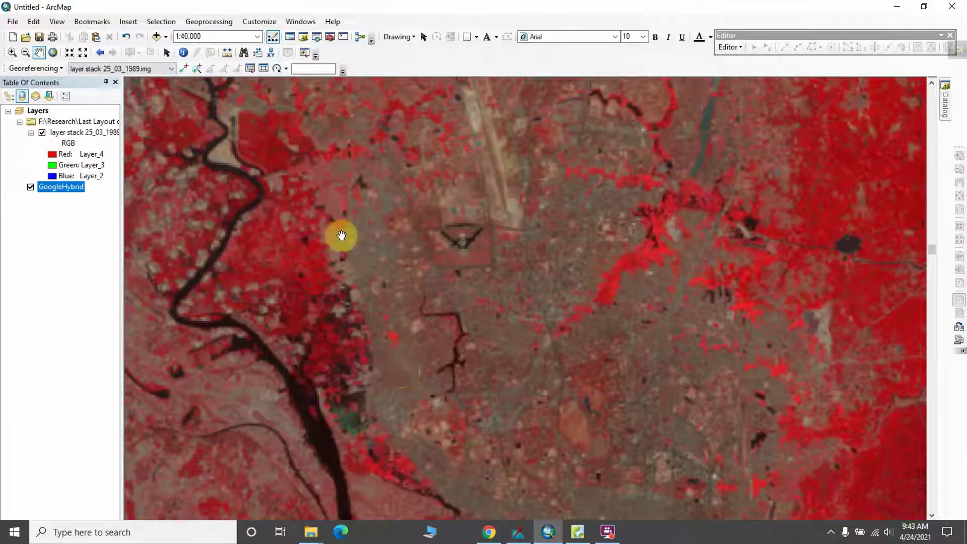
left_click(42, 134)
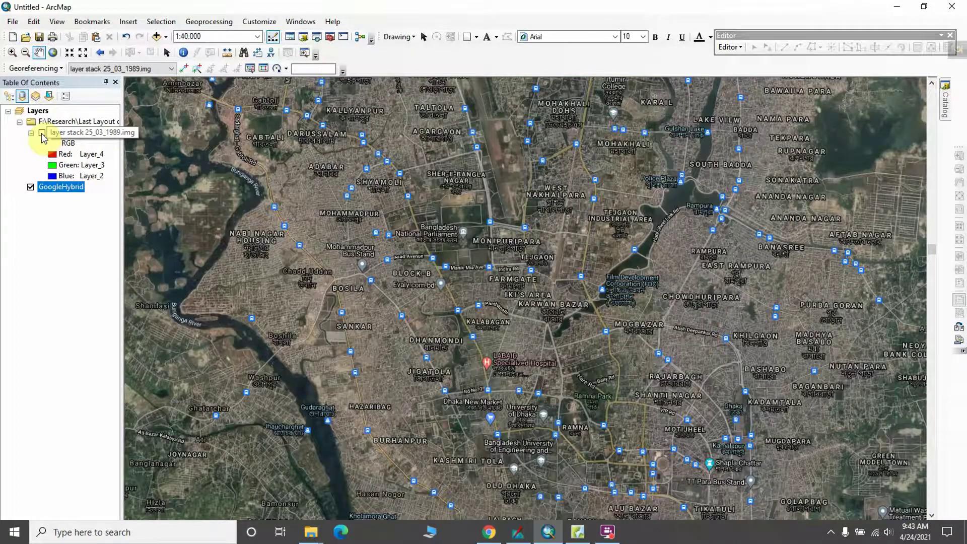
left_click(42, 133)
Step: Compare the vegetated area east of central Dhaka on the 1989 layer stack with the GoogleHybrid basemap beneath
scroll(512, 309, "down", 1)
scroll(507, 321, "up", 1)
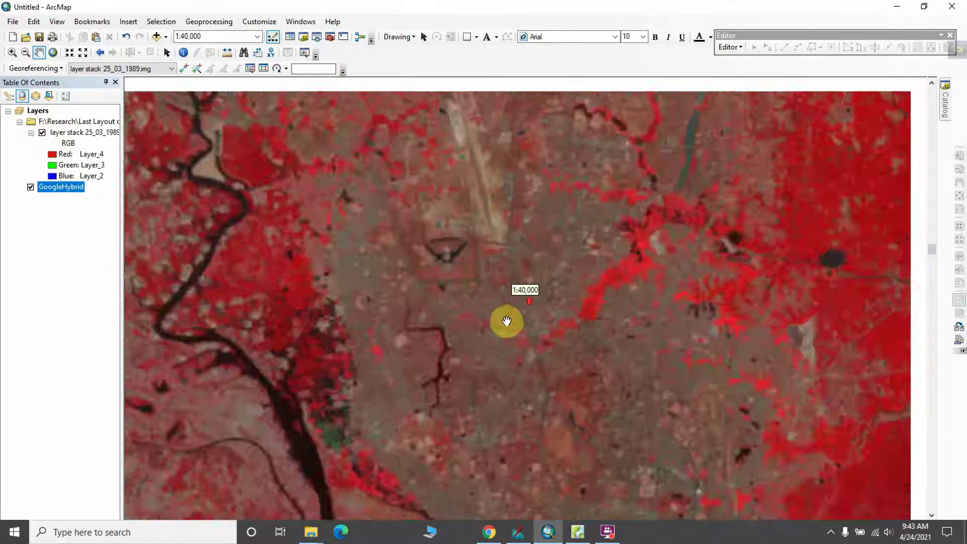
scroll(507, 321, "up", 1)
scroll(827, 278, "down", 2)
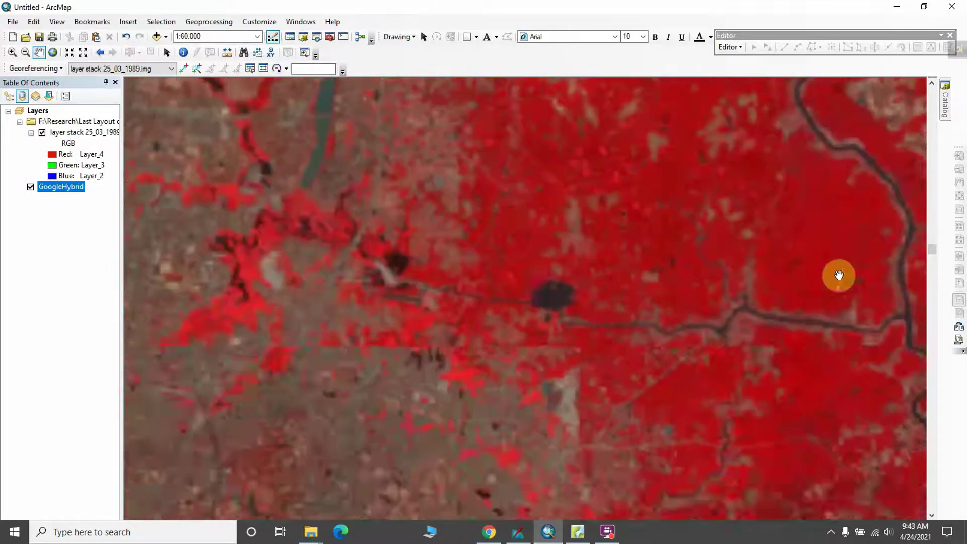
left_click(42, 133)
left_click(42, 134)
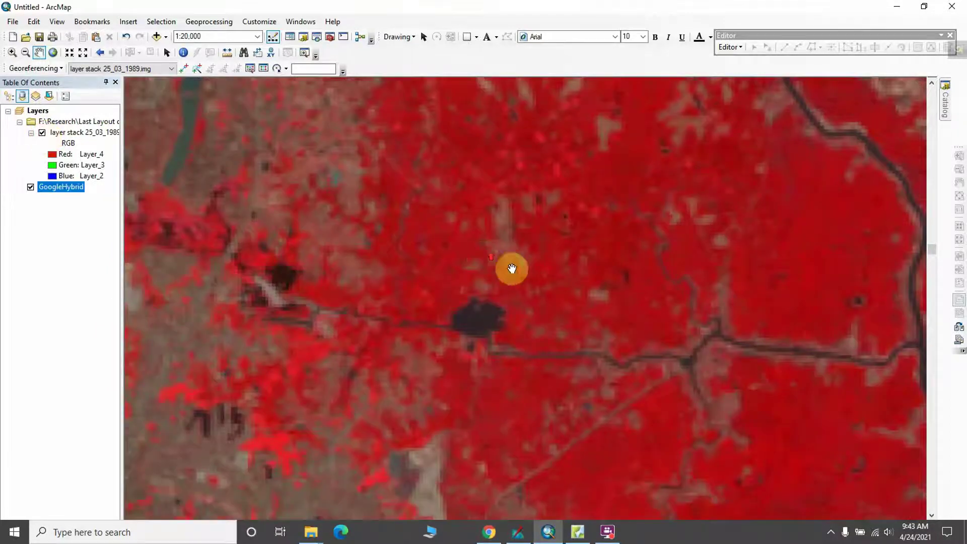
Step: Compare the Tejgaon Airport and Hatirjheel area between the 1989 image and GoogleHybrid at 1:20,000
scroll(481, 257, "up", 3)
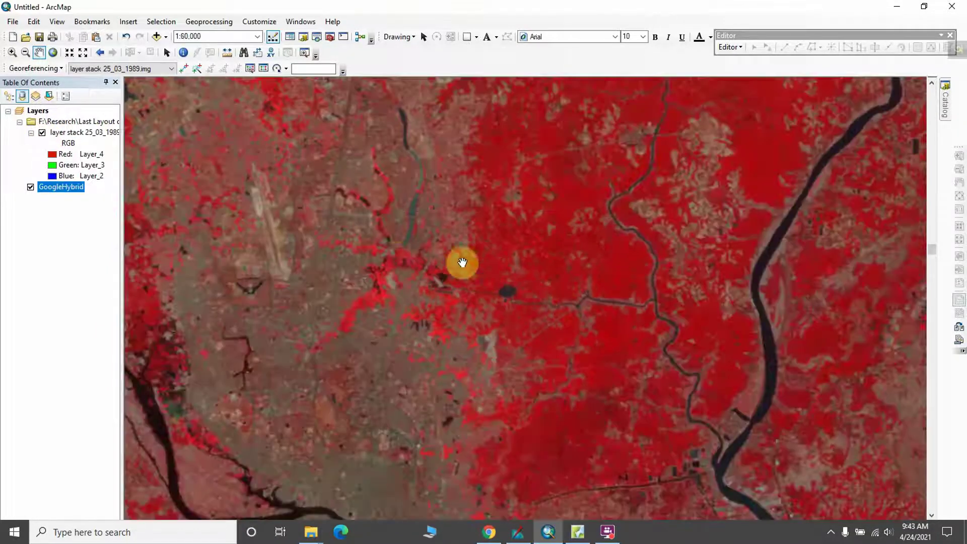
scroll(194, 237, "down", 3)
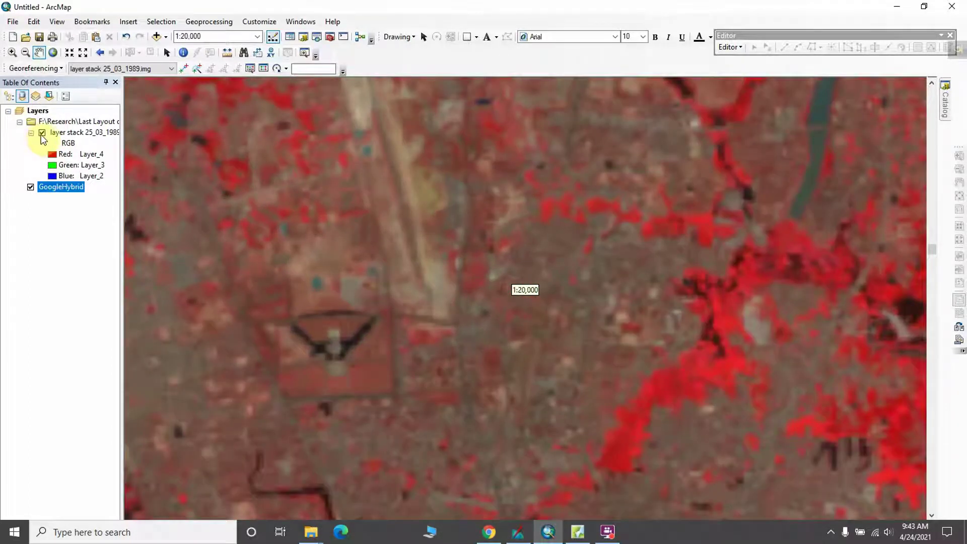
left_click(42, 133)
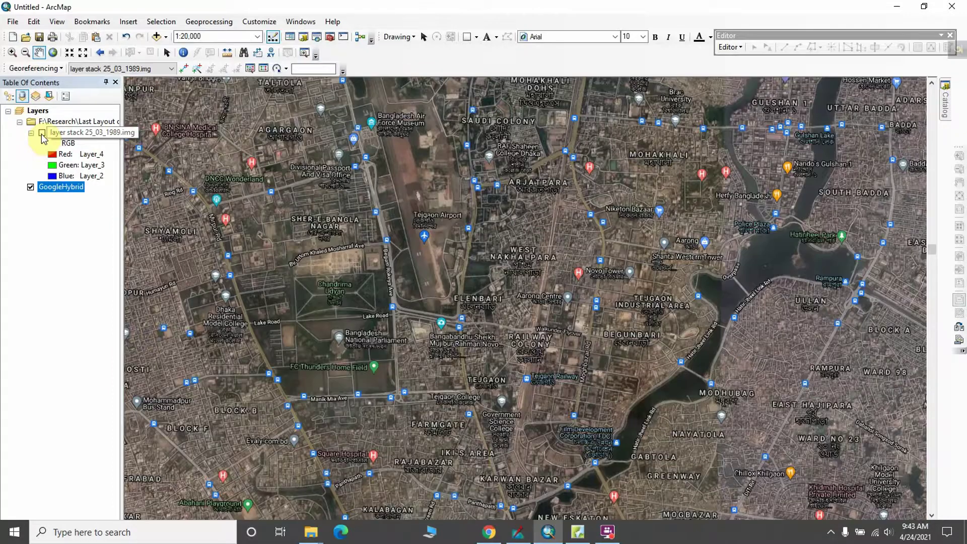
left_click(41, 133)
left_click(41, 133)
left_click(42, 133)
Step: Compare the Bangladesh National Parliament grounds on GoogleHybrid with the 1989 image at 1:10,000, leaving the image visible
scroll(279, 303, "down", 2)
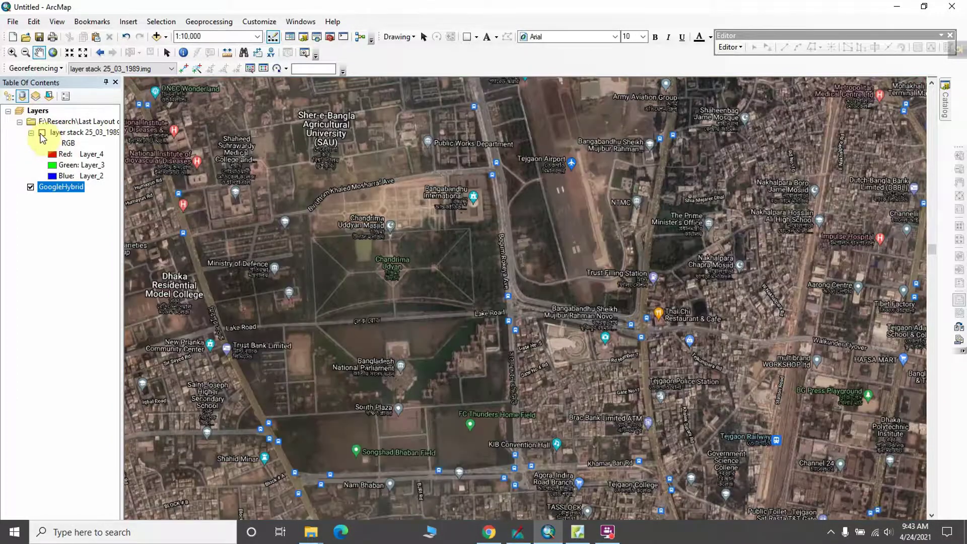
left_click(41, 134)
left_click(42, 133)
left_click(42, 134)
Step: Toggle the 1989 layer stack over GoogleHybrid at 1:25,000, leaving it hidden and its band legend collapsed
scroll(341, 249, "down", 2)
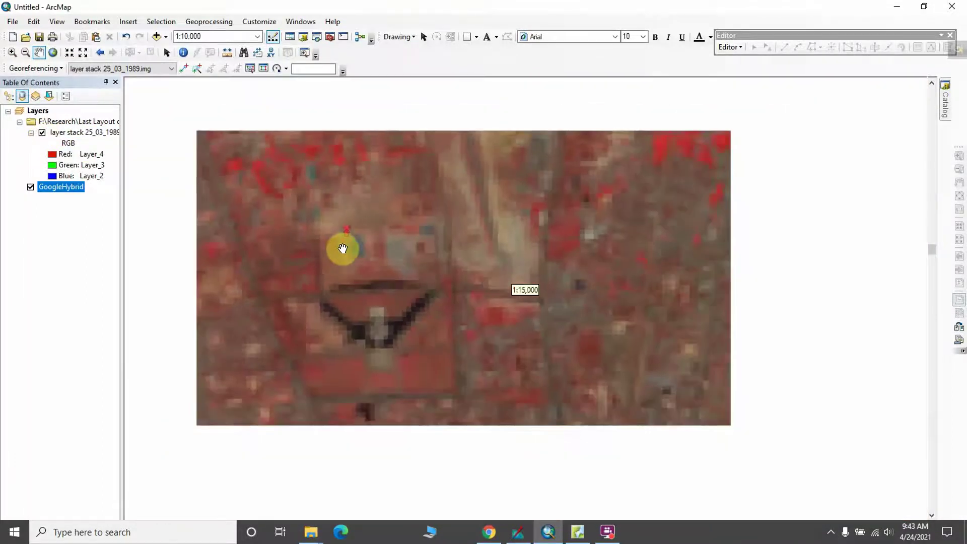
scroll(458, 247, "down", 2)
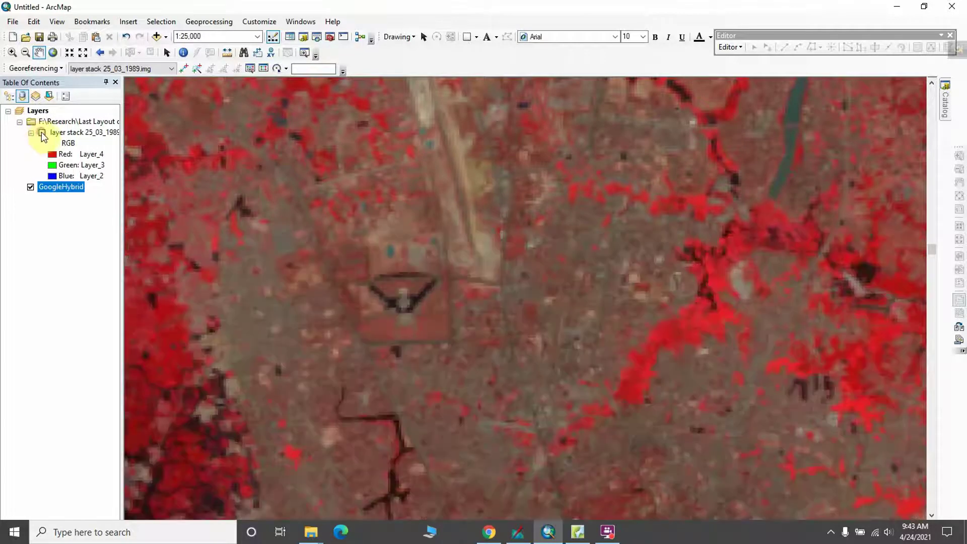
left_click(42, 133)
left_click(41, 132)
left_click(42, 132)
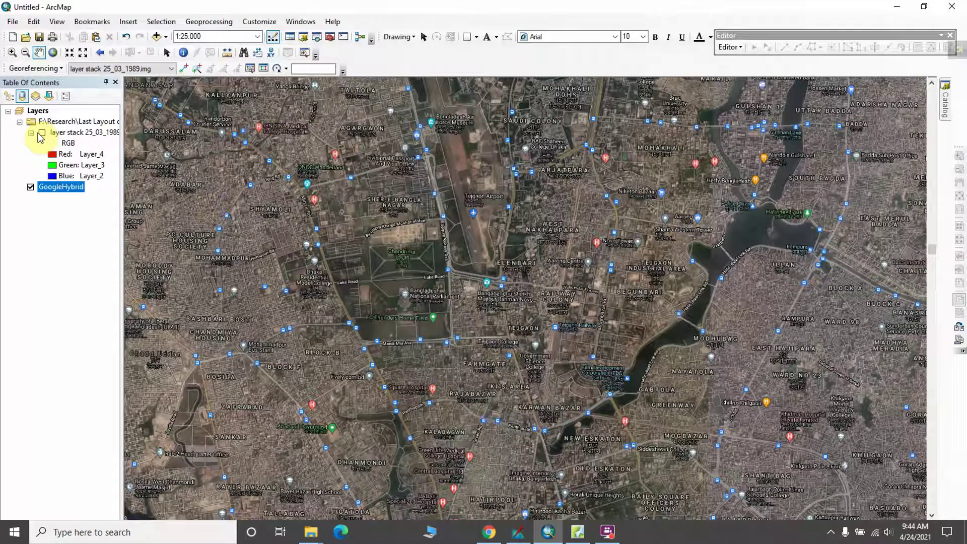
left_click(32, 133)
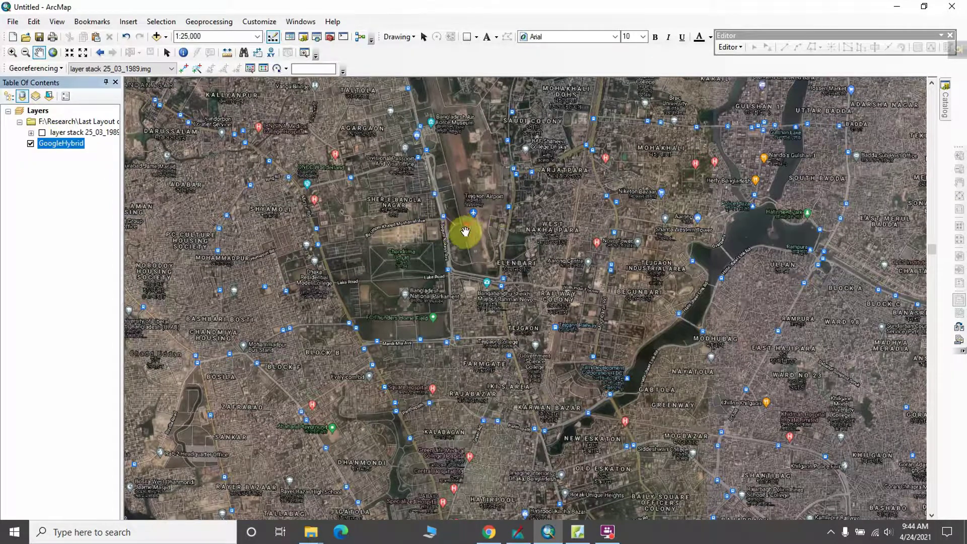
Step: Inspect Tejgaon Airport on GoogleHybrid, and show the 1989 layer stack again over the whole city at 1:60,000
scroll(478, 242, "up", 1)
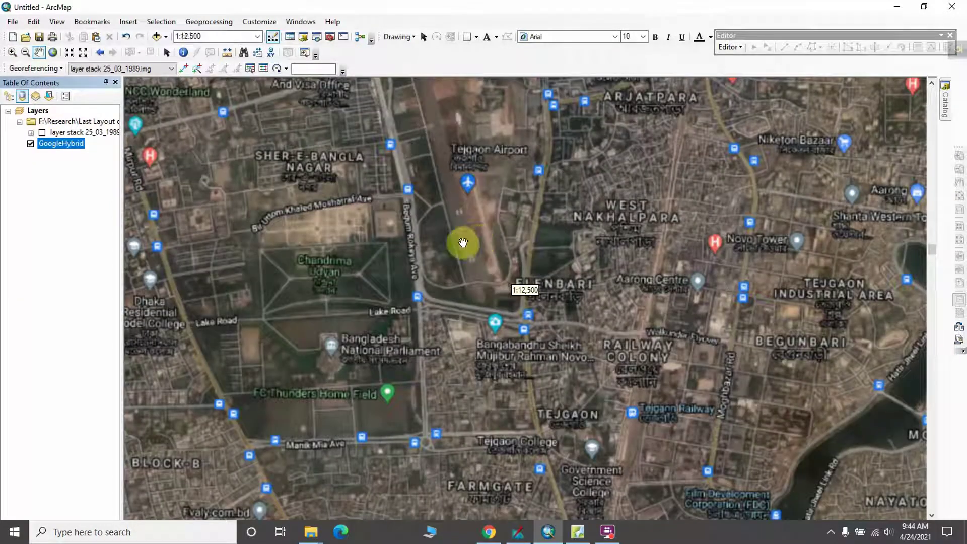
left_click(42, 132)
scroll(495, 324, "down", 2)
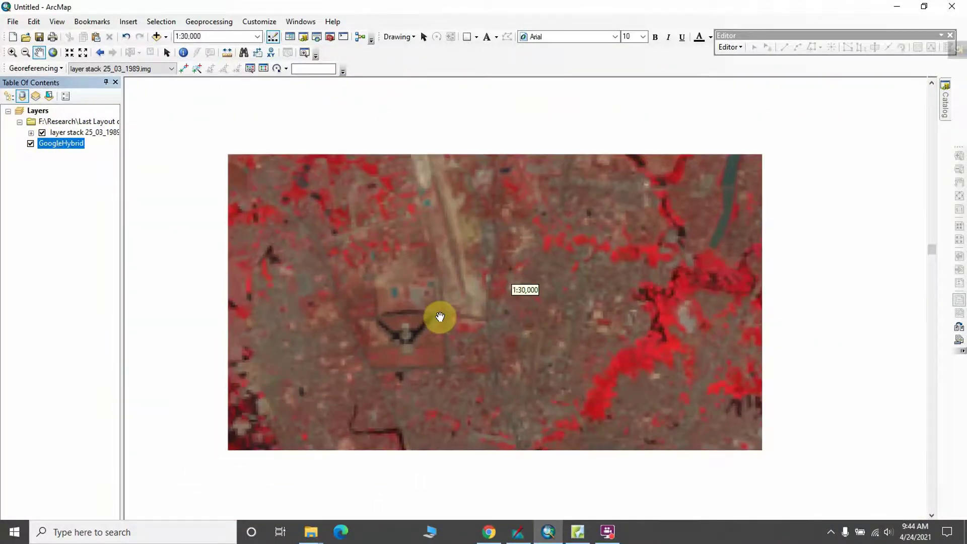
scroll(433, 314, "down", 3)
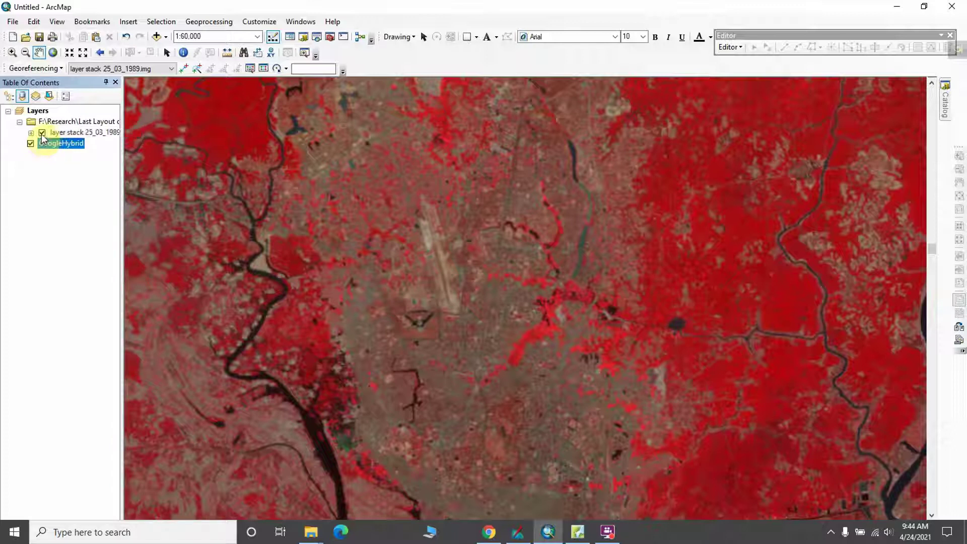
Step: Switch to ERDAS IMAGINE and examine the Dhaka area on the 1989 layer stack image
left_click(519, 532)
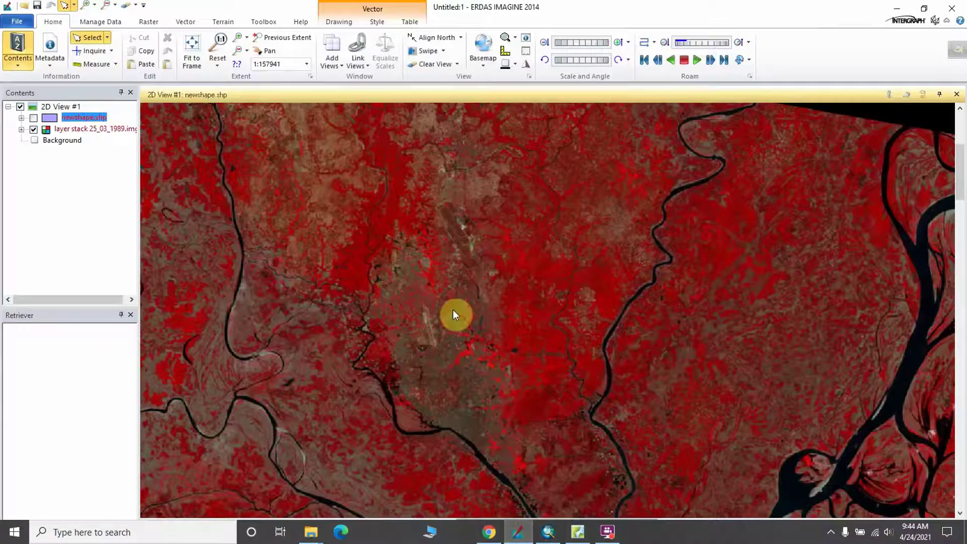
scroll(507, 371, "down", 2)
scroll(507, 375, "up", 3)
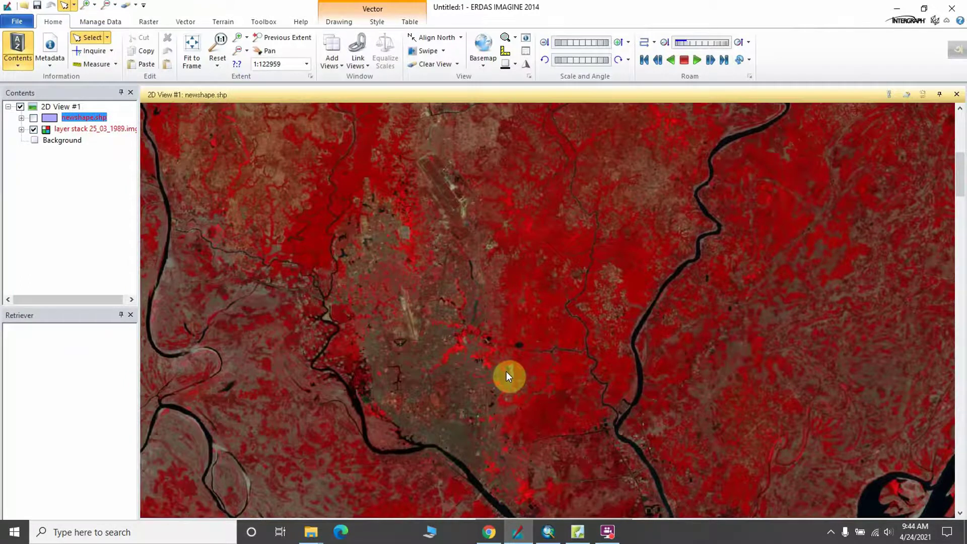
scroll(501, 373, "down", 4)
scroll(531, 239, "up", 2)
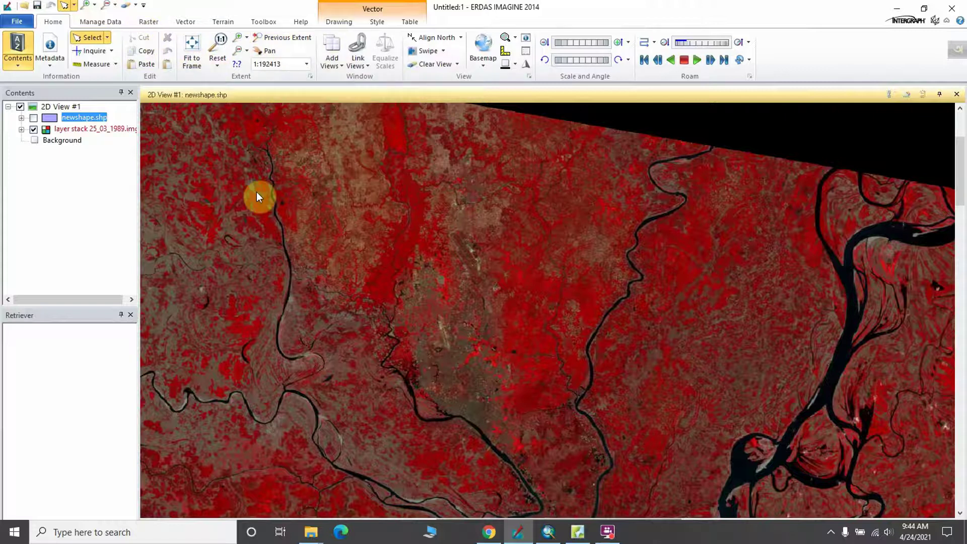
Step: Open a Spectral Profile for the layer stack 25_03_1989.img raster and move its window clear of the image
left_click(65, 128)
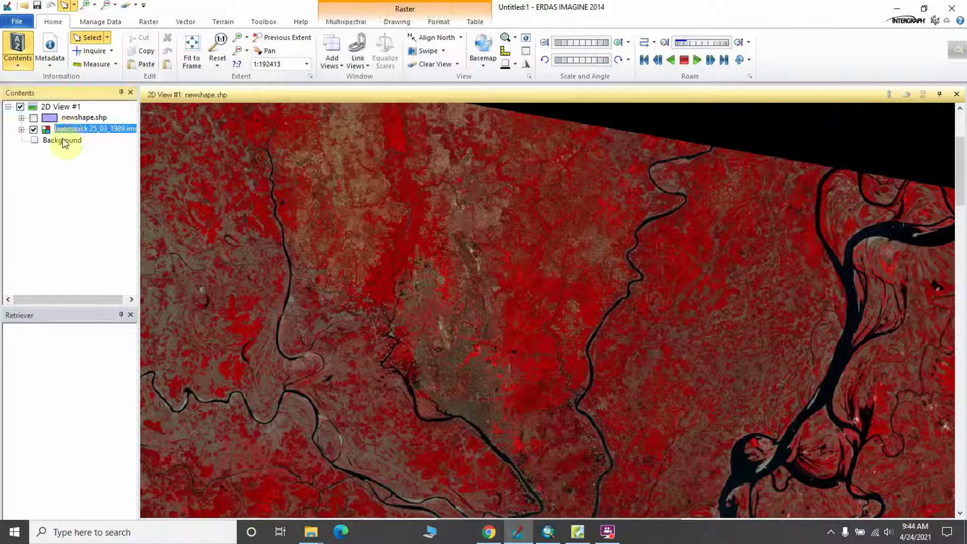
left_click(346, 23)
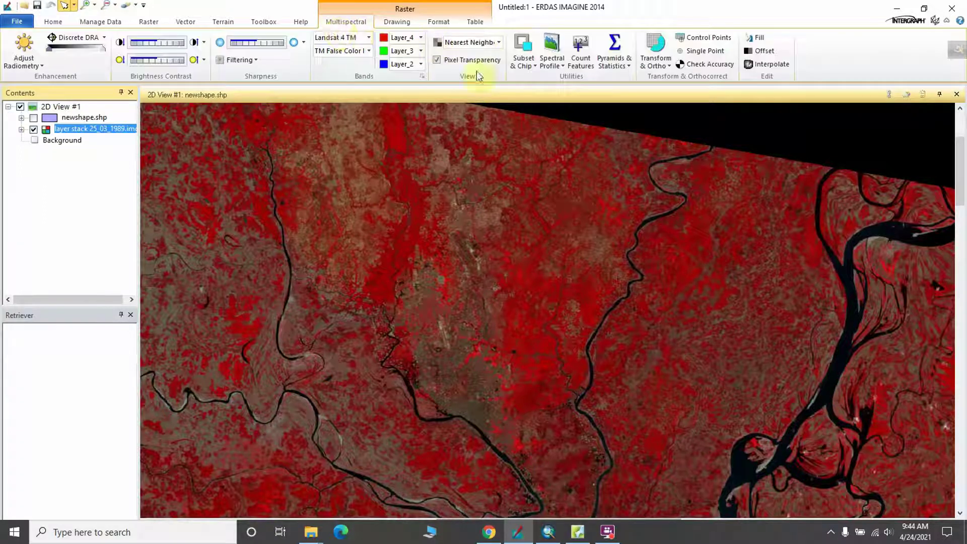
left_click(556, 67)
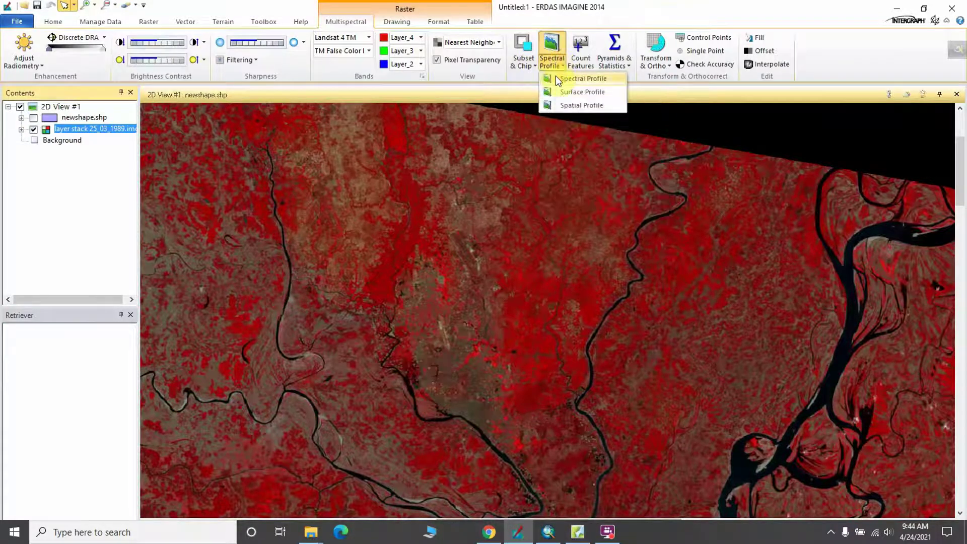
left_click(555, 76)
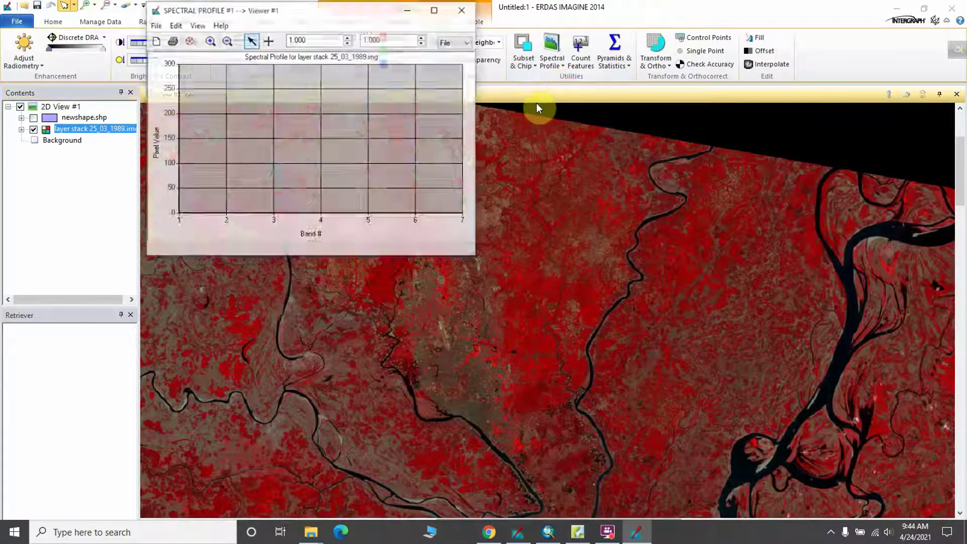
left_click_drag(352, 13, 211, 20)
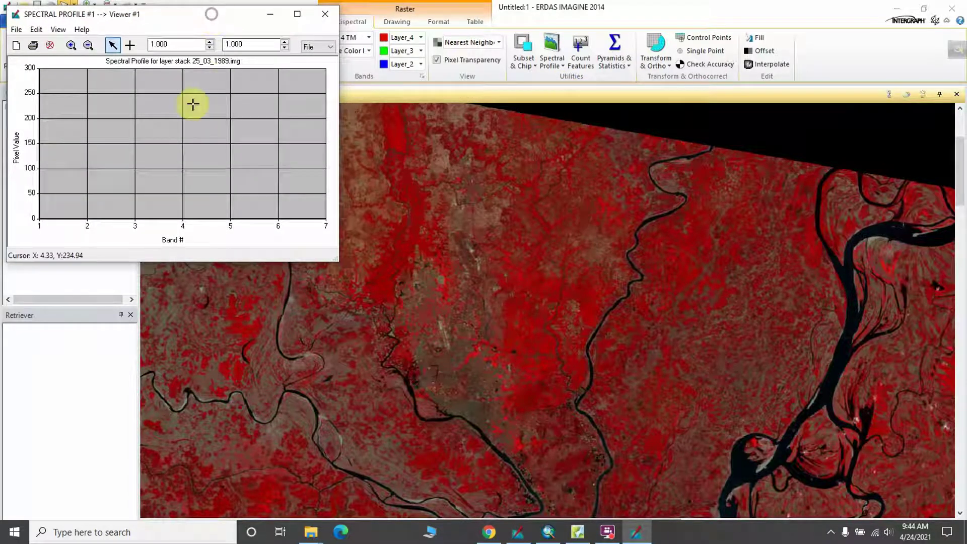
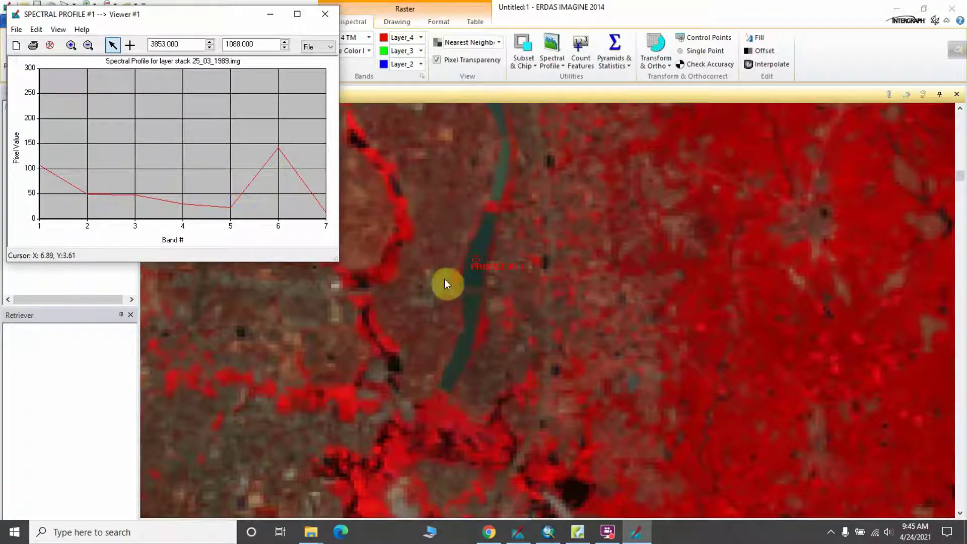
Step: Add a second spectral profile point in the grey-brown built-up area north of the river, at about file coordinates 3782, 1316
scroll(489, 280, "down", 3)
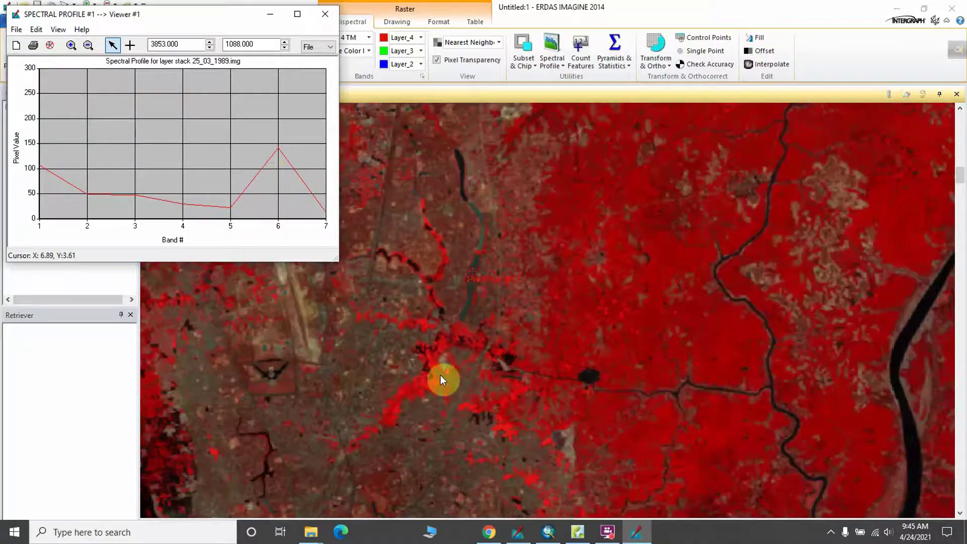
scroll(442, 376, "down", 3)
scroll(421, 452, "up", 3)
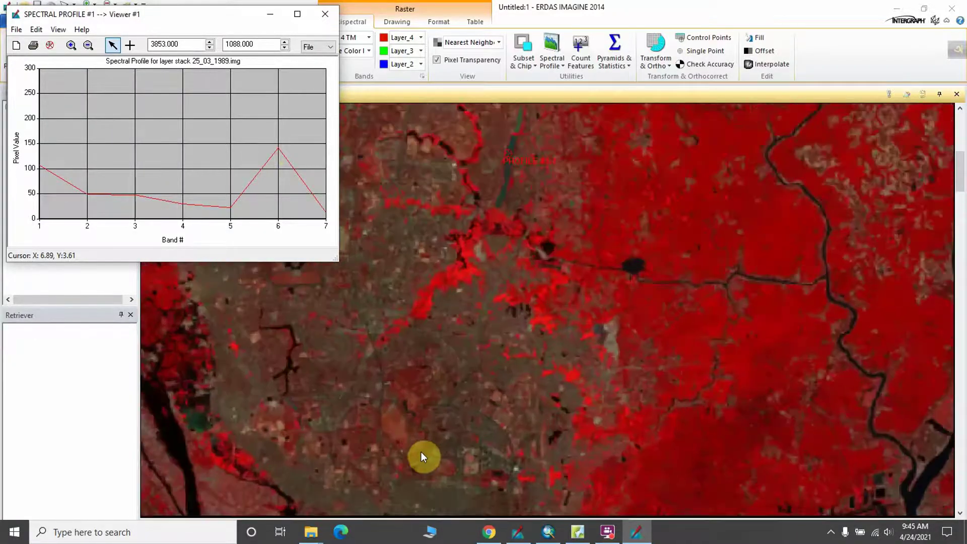
scroll(430, 368, "up", 3)
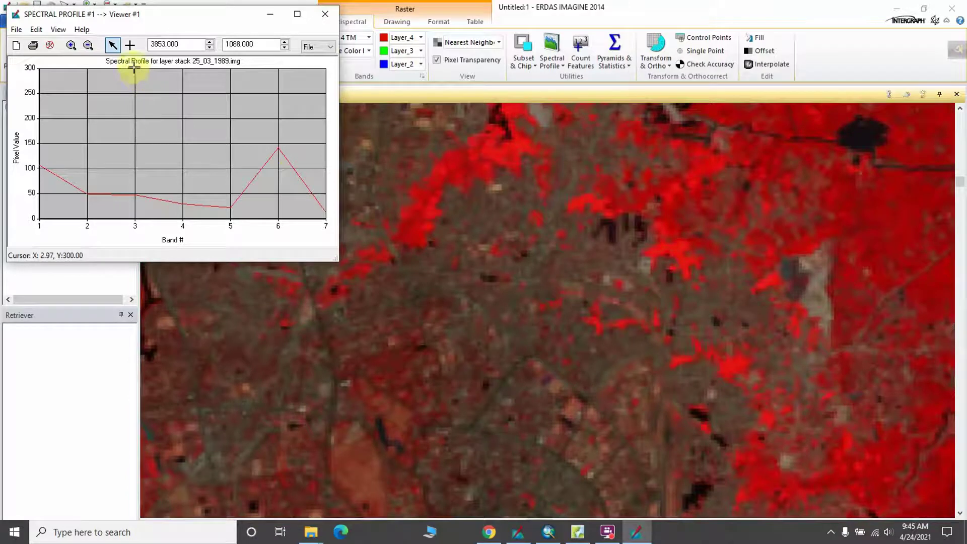
left_click(130, 45)
scroll(450, 355, "down", 3)
scroll(421, 399, "down", 3)
scroll(371, 352, "up", 3)
scroll(414, 385, "down", 2)
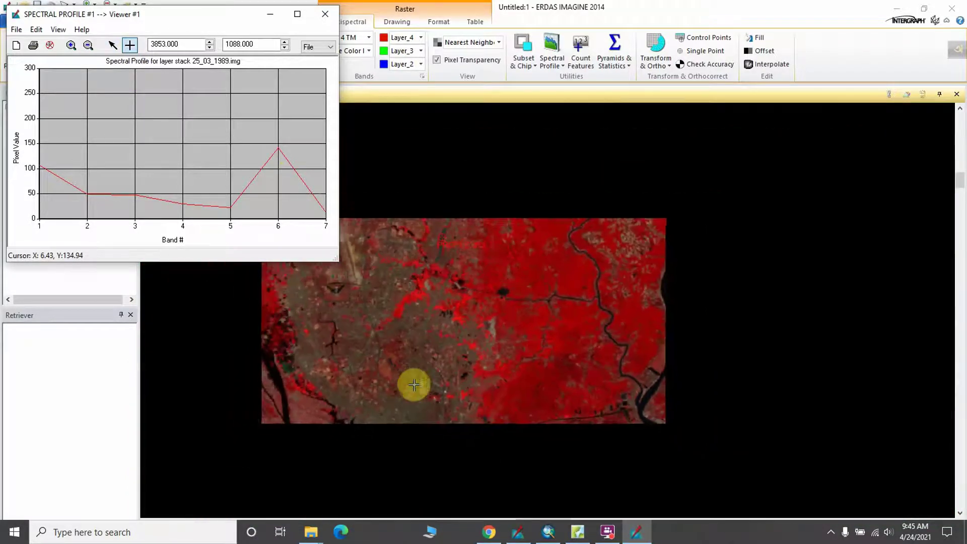
scroll(414, 385, "up", 3)
scroll(362, 411, "up", 2)
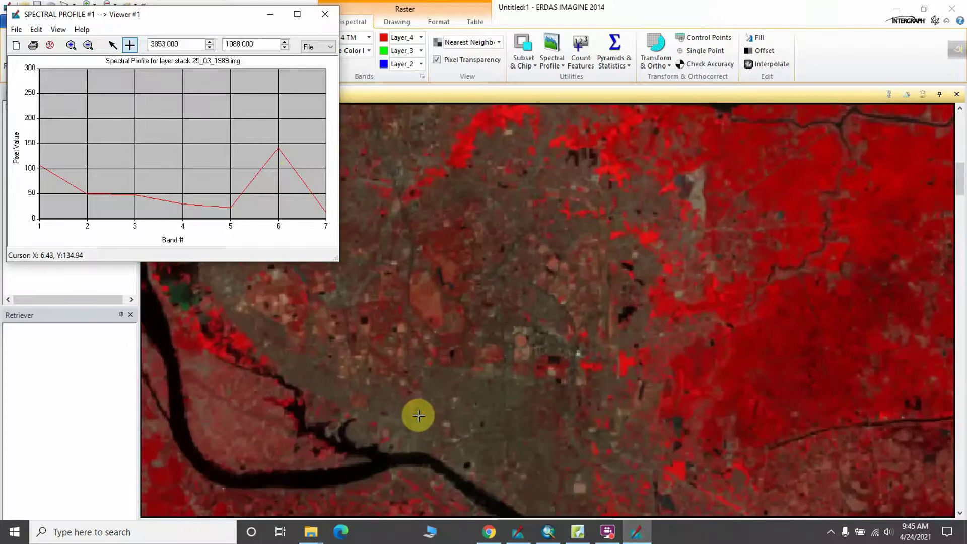
scroll(419, 415, "up", 4)
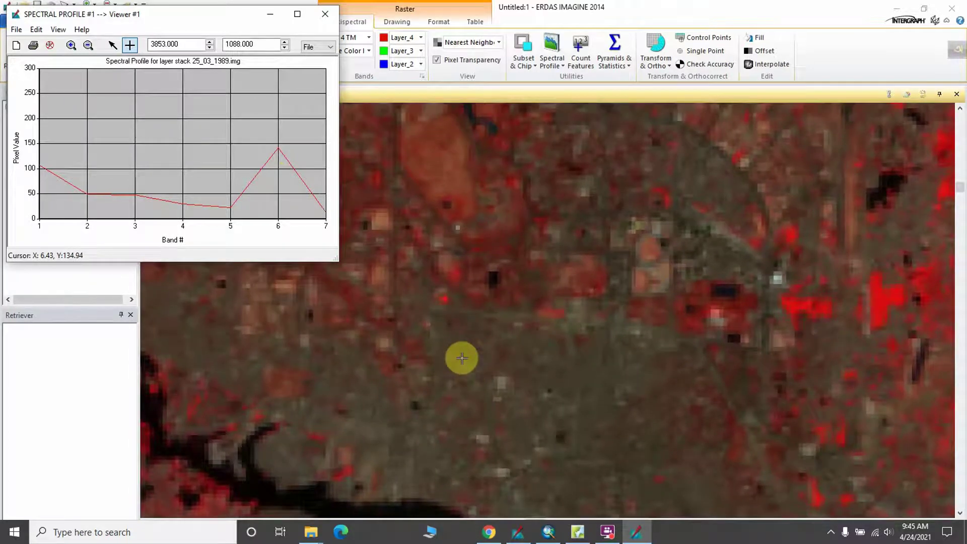
left_click(462, 358)
left_click(636, 531)
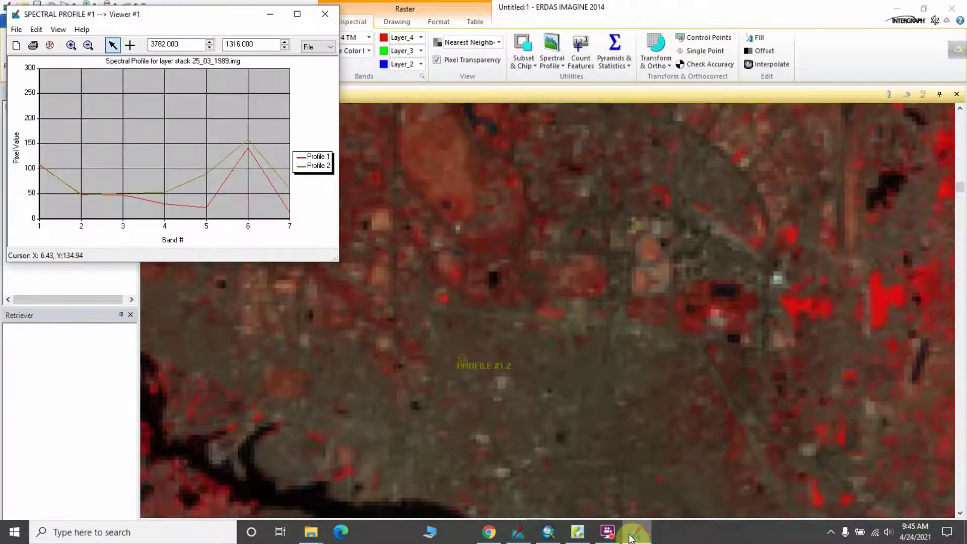
Step: Add a third spectral profile point on the dark red vegetation northwest of the V-shaped water body, at about 3688, 1148
scroll(555, 380, "down", 4)
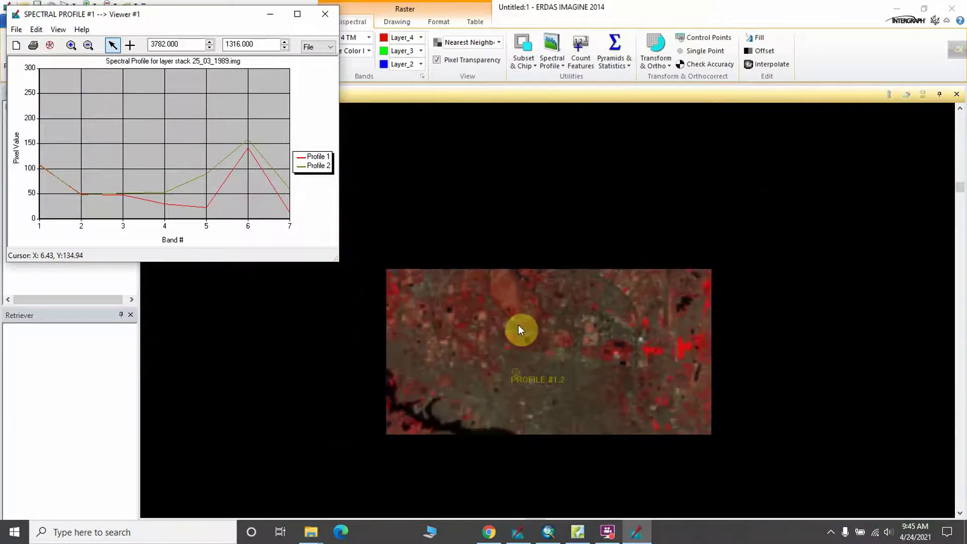
scroll(495, 310, "down", 3)
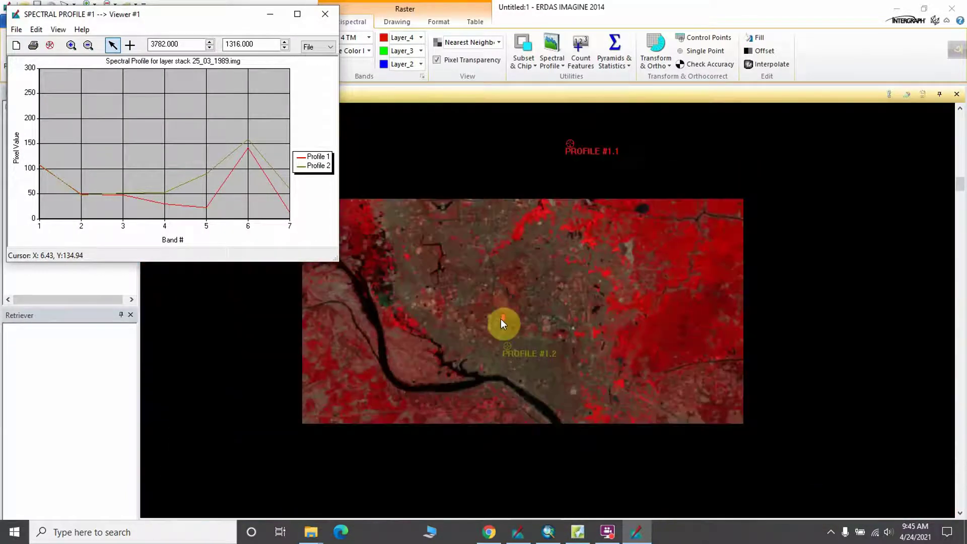
scroll(446, 226, "up", 5)
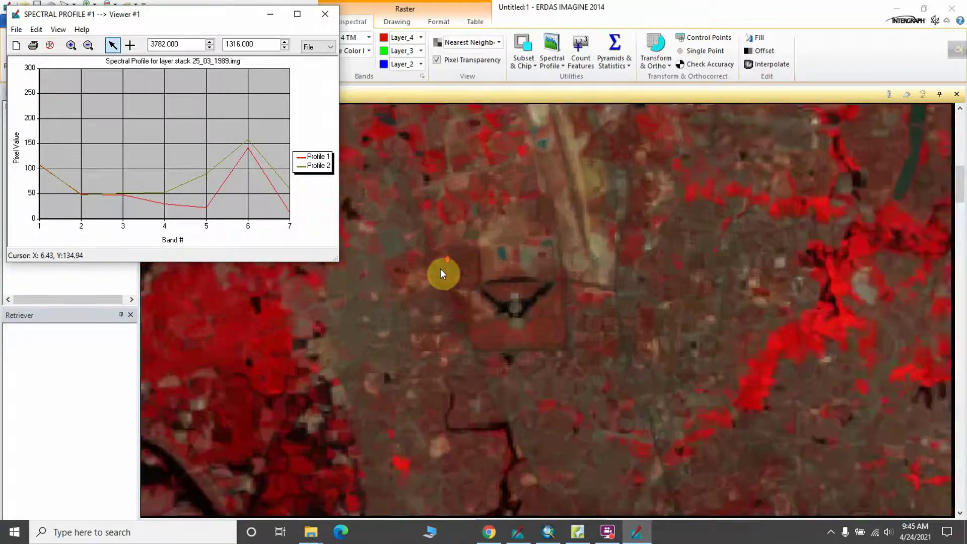
scroll(527, 405, "up", 2)
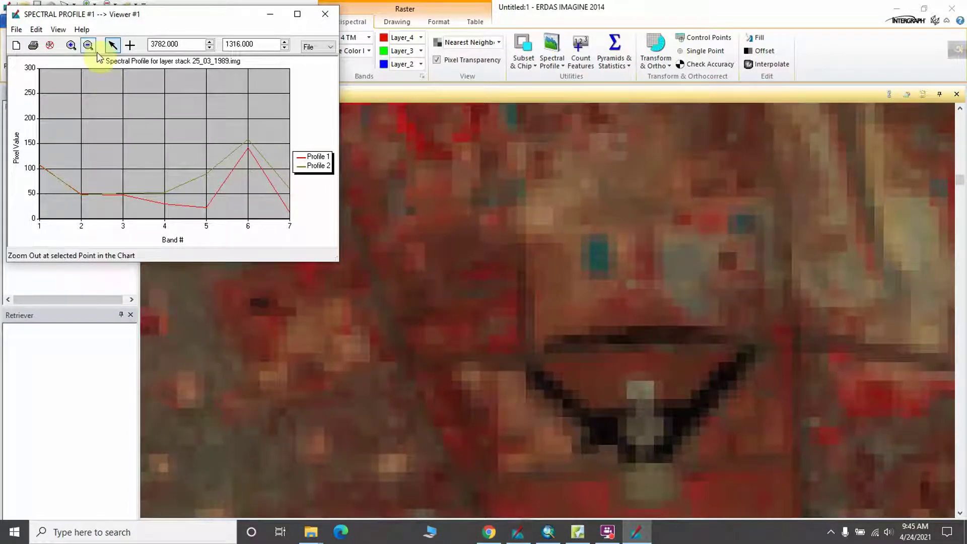
left_click(130, 45)
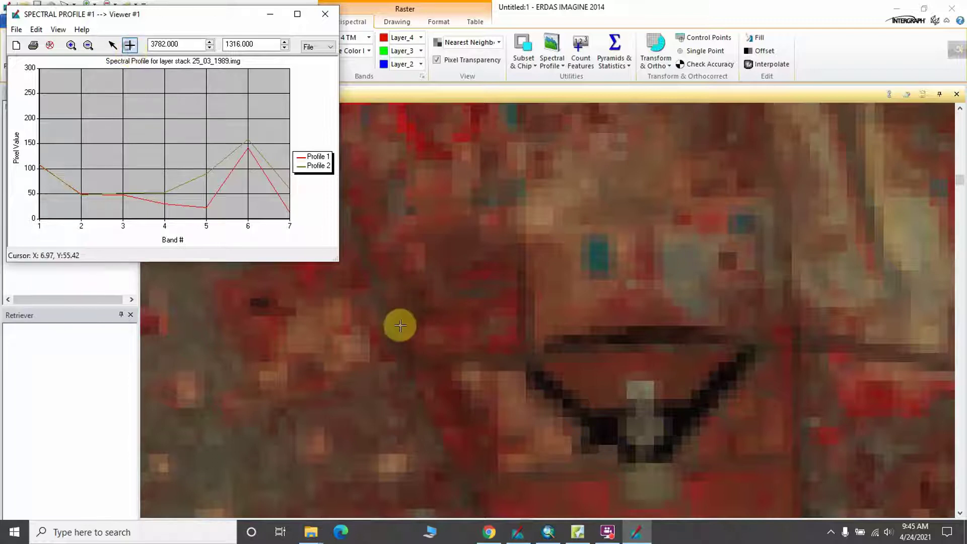
left_click(443, 310)
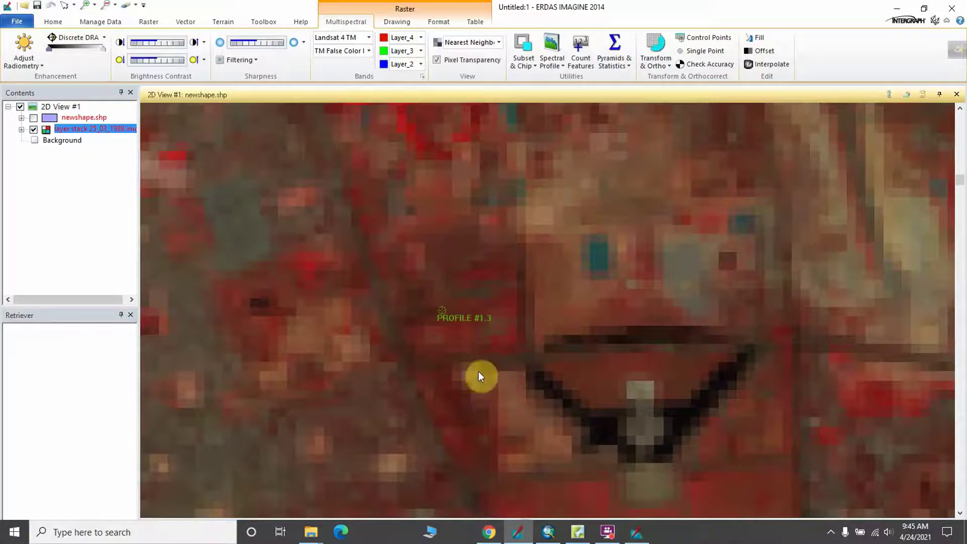
left_click(640, 533)
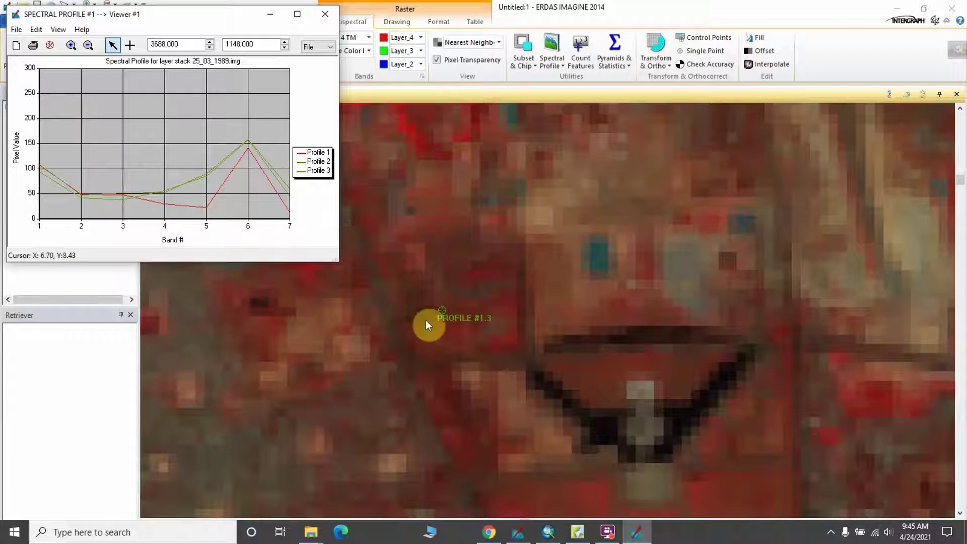
Step: Add a fourth spectral profile point on the bright red farmland east of the round black lake, at about 3979, 1159
scroll(426, 332, "down", 2)
scroll(432, 330, "down", 2)
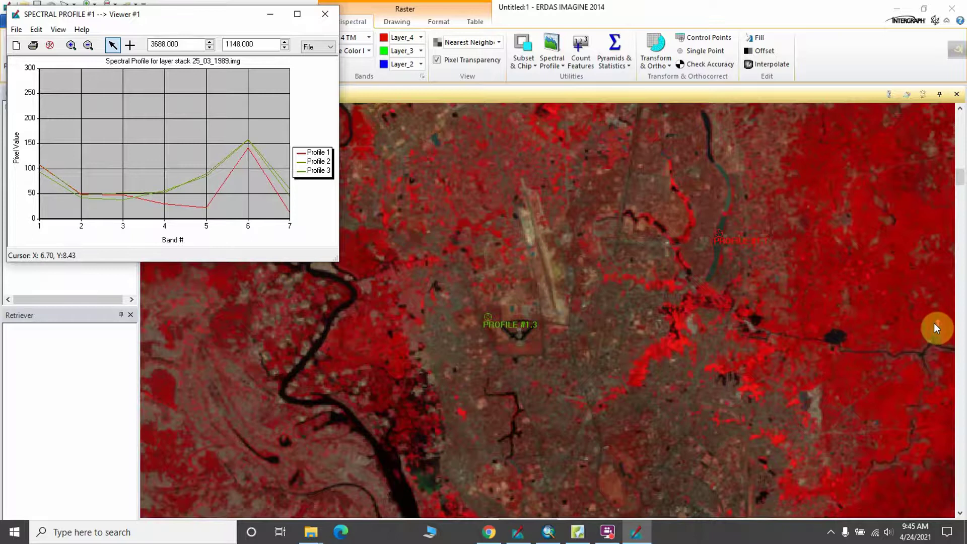
scroll(936, 326, "up", 3)
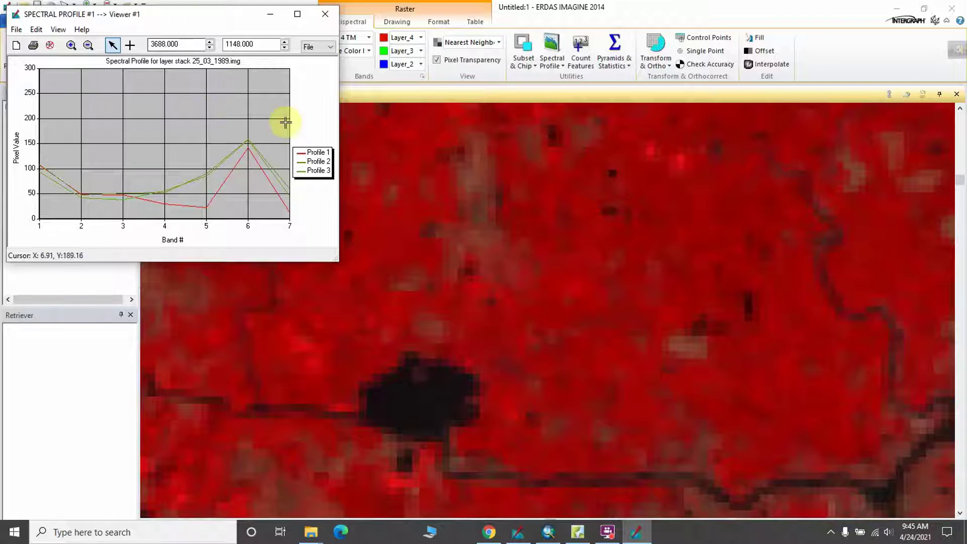
left_click(130, 45)
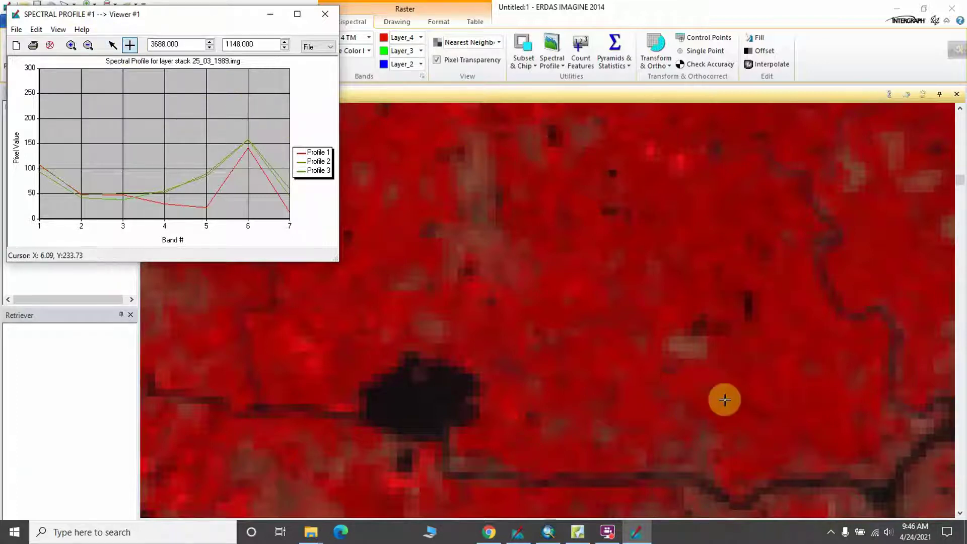
left_click(750, 377)
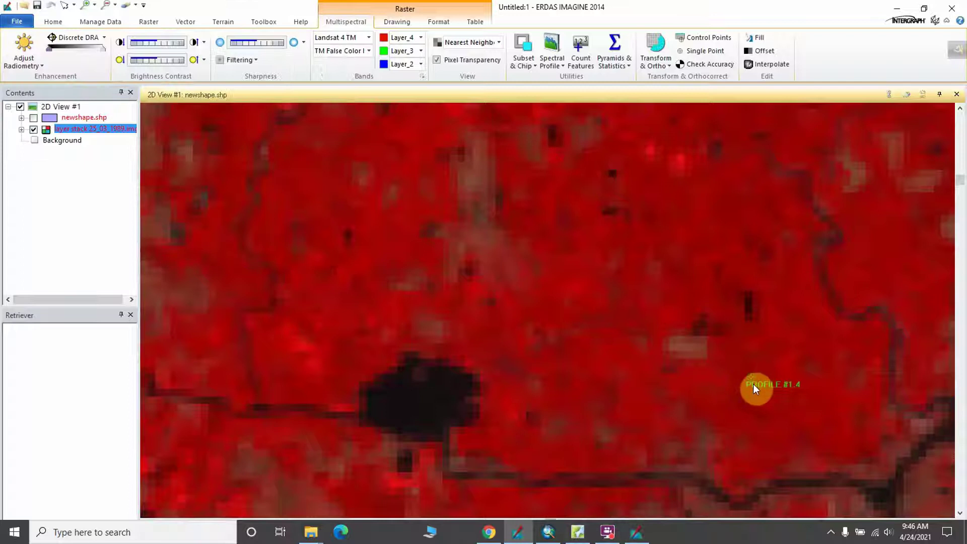
left_click(635, 531)
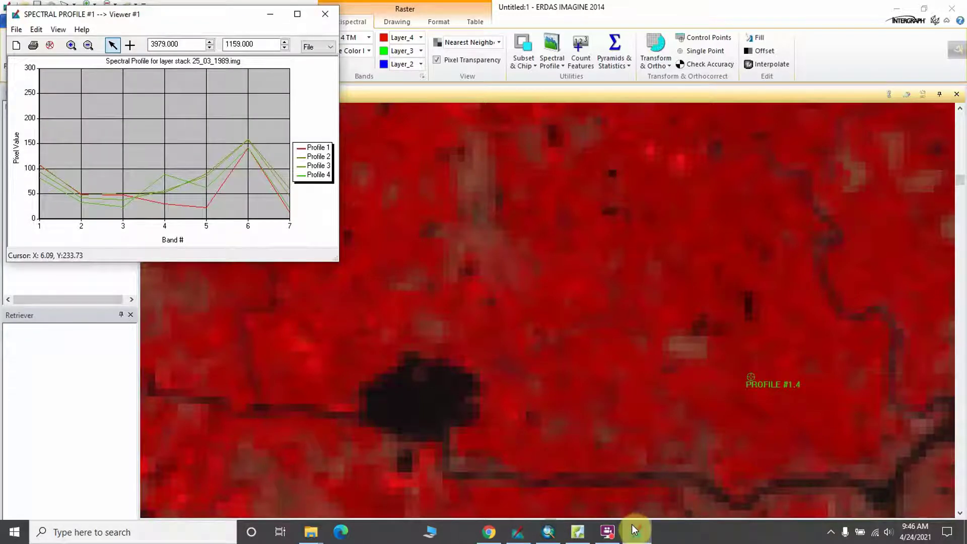
Step: Add a fifth spectral profile point on the pale bare ground at the airport runway's southern end, at about 3739, 1139
scroll(660, 395, "down", 5)
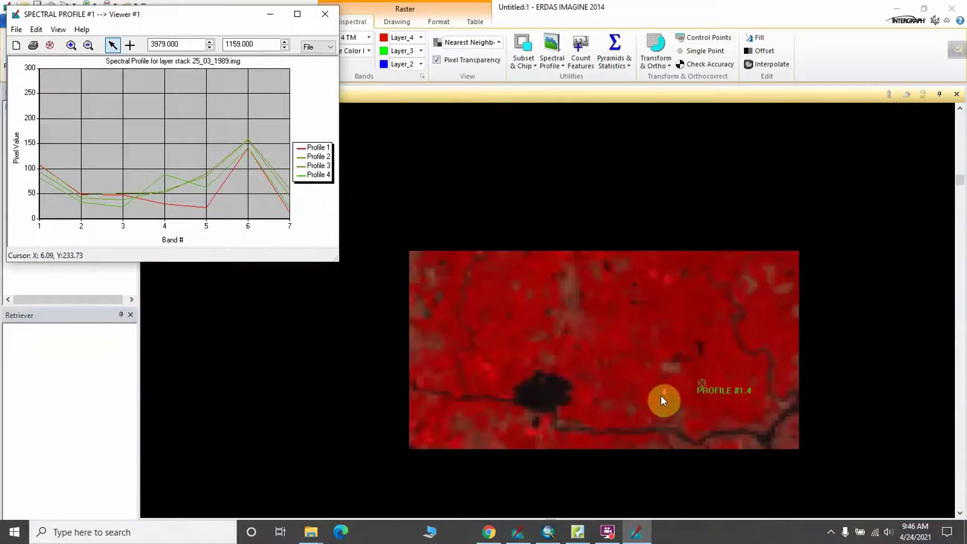
scroll(660, 395, "down", 1)
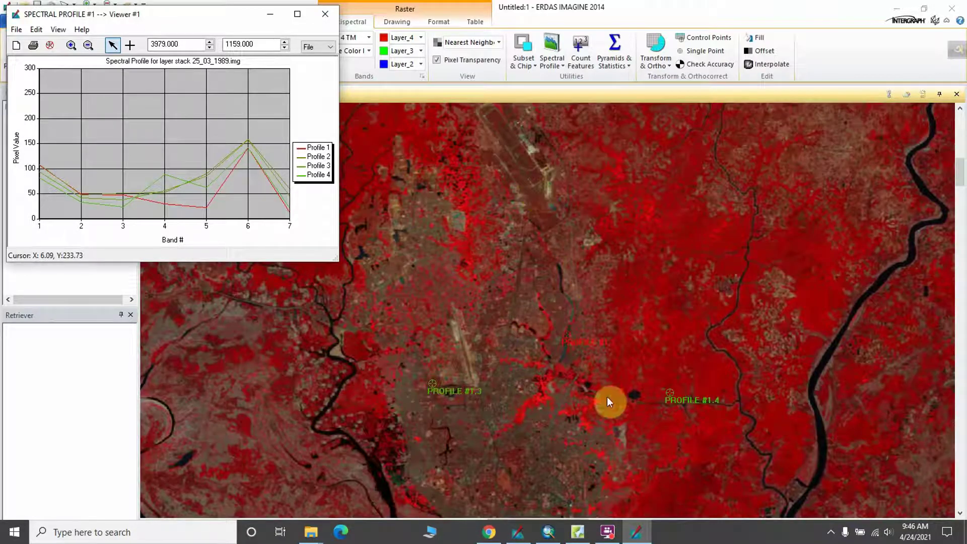
scroll(464, 384, "up", 2)
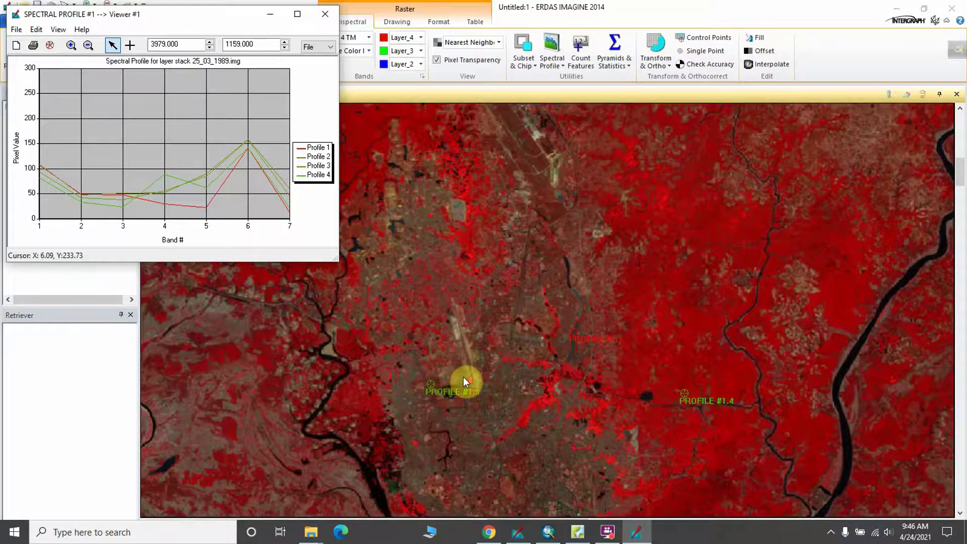
scroll(546, 404, "up", 4)
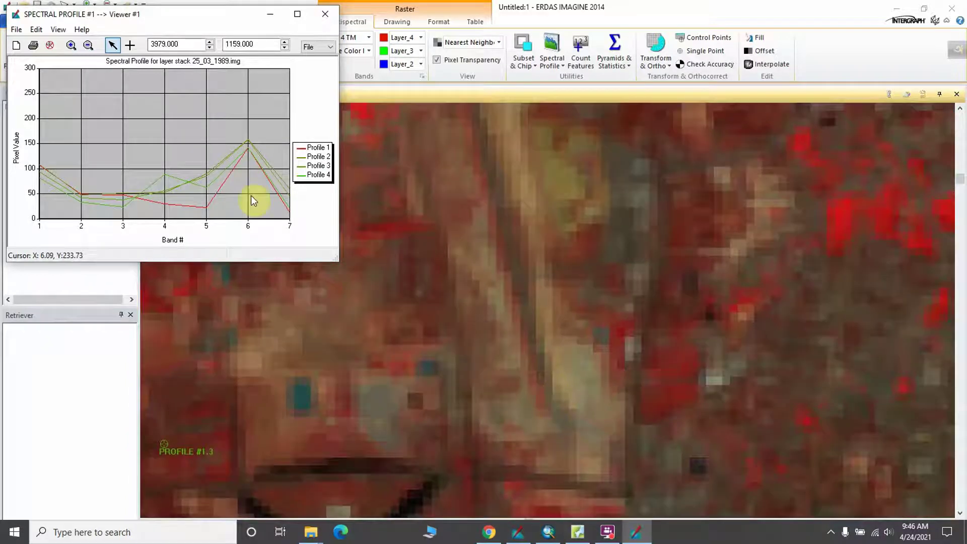
left_click(130, 45)
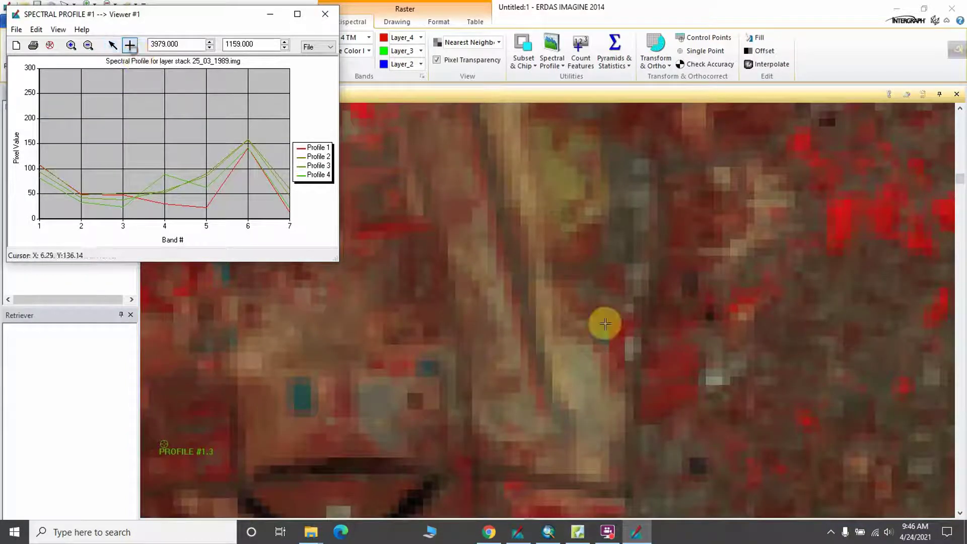
left_click(578, 378)
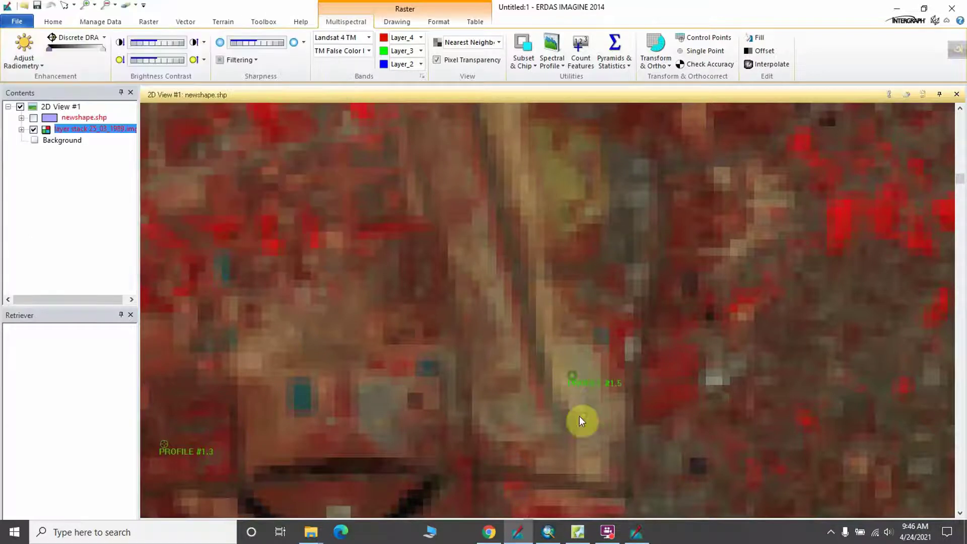
left_click(639, 534)
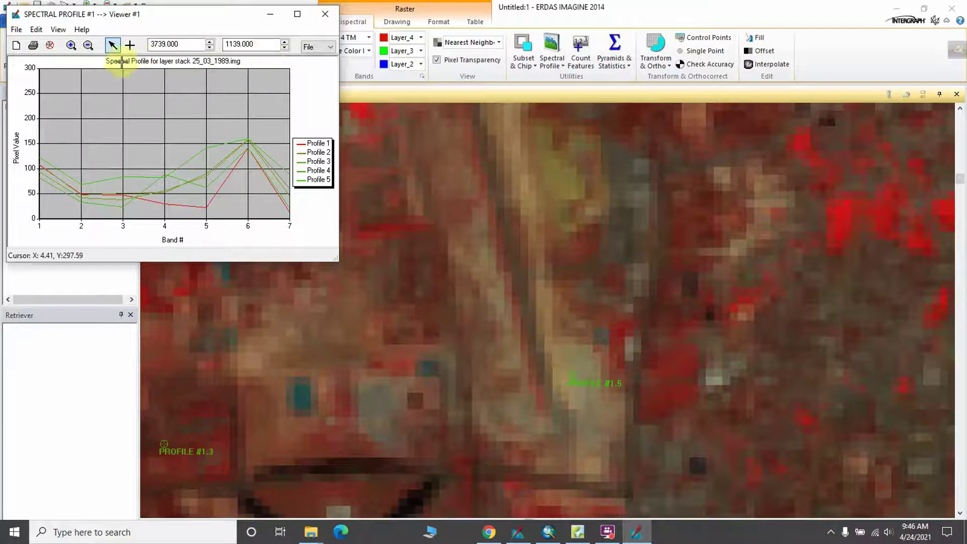
Step: Open the chart legend for editing and rename plot 1 as Waterbody and plot 2 as Built up area
left_click(35, 30)
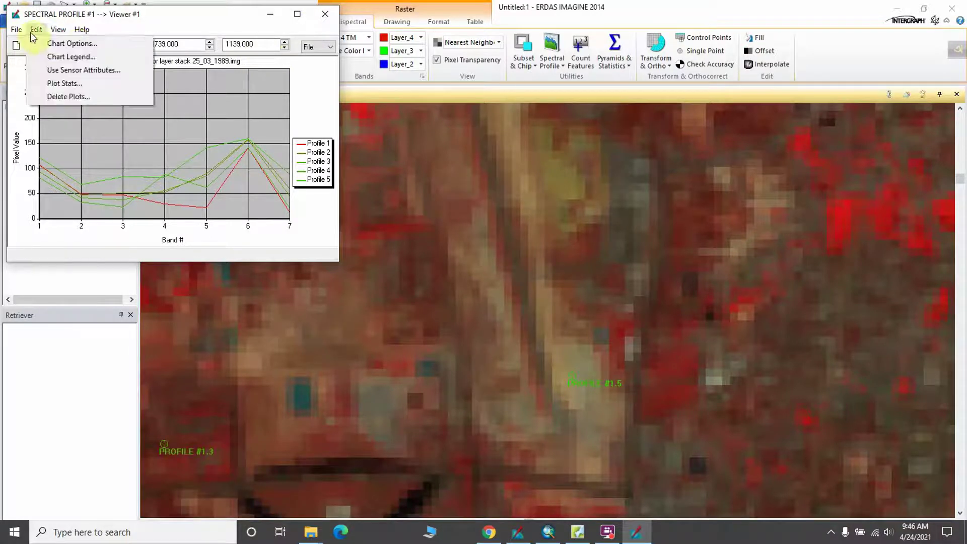
left_click(46, 55)
left_click(483, 93)
type("Waterbody")
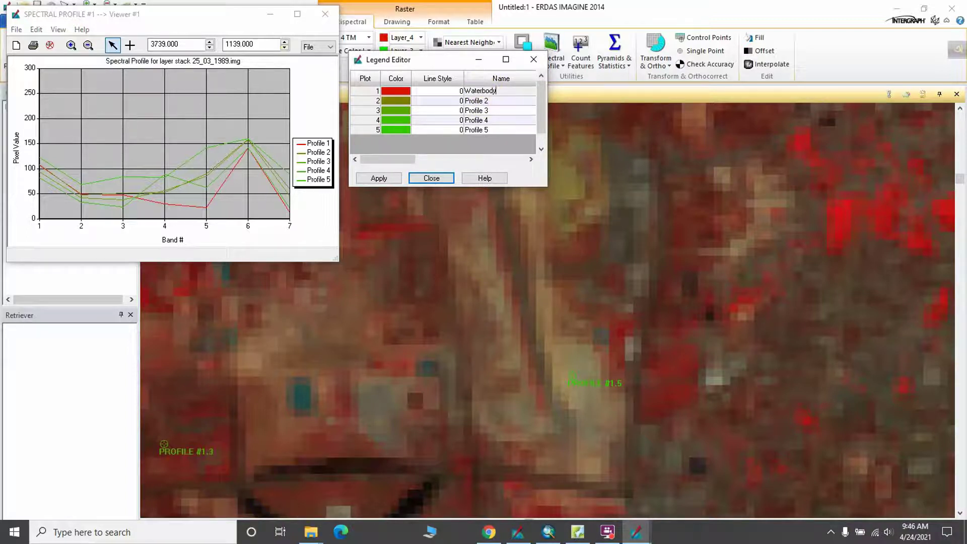
left_click(493, 100)
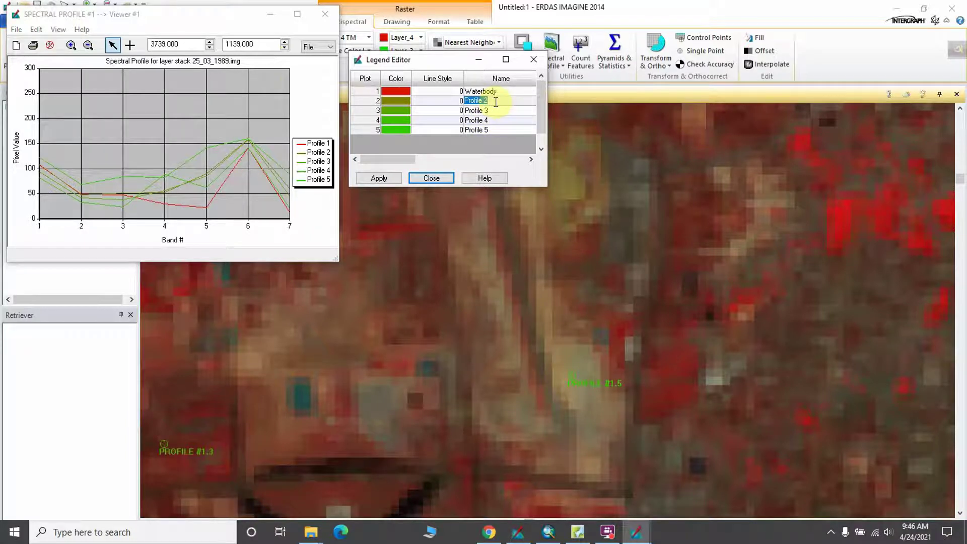
type("Built up area")
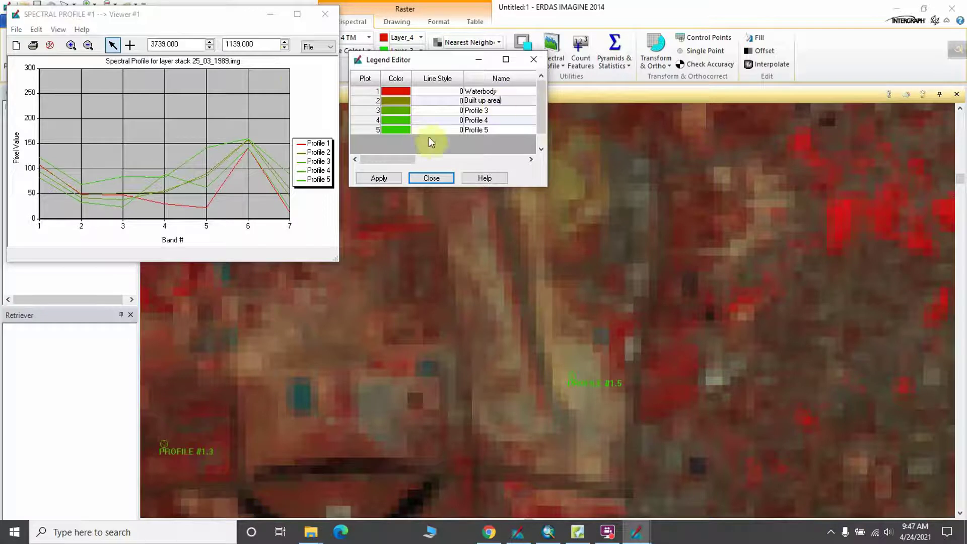
Step: Rename plots 3, 4 and 5 as Vegetation Cover, Agriculture and Barren Land, and apply the legend names to the chart
left_click(484, 110)
type("Vegetation Cover")
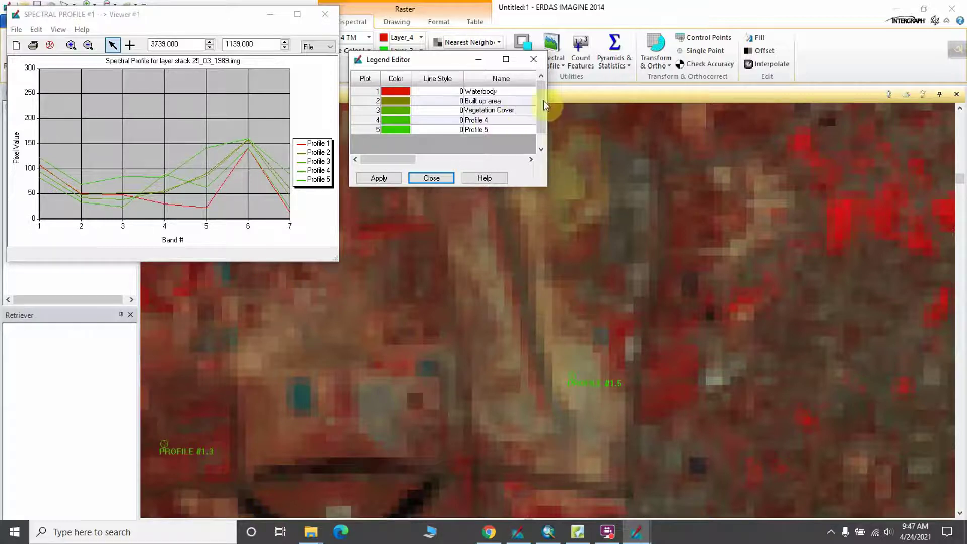
left_click(481, 120)
type("Agriculture")
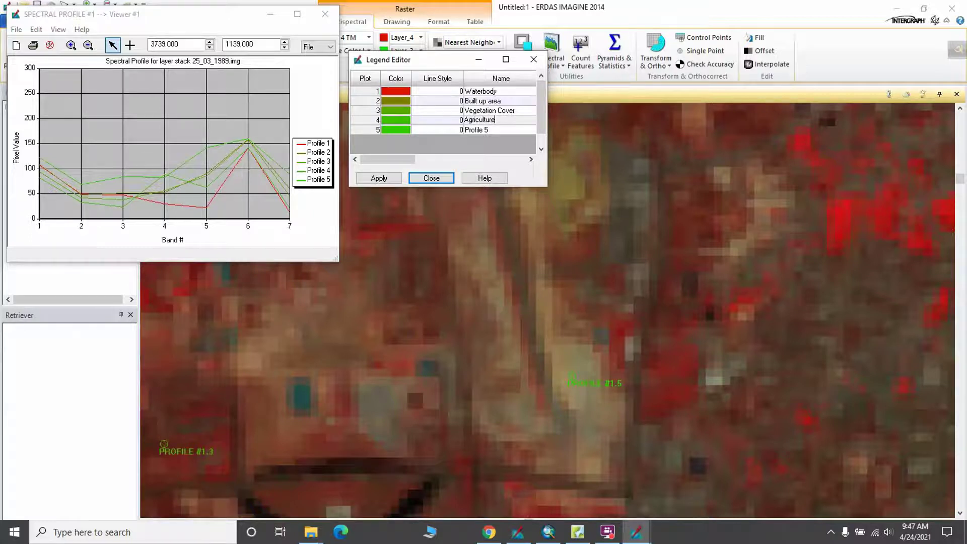
left_click(486, 130)
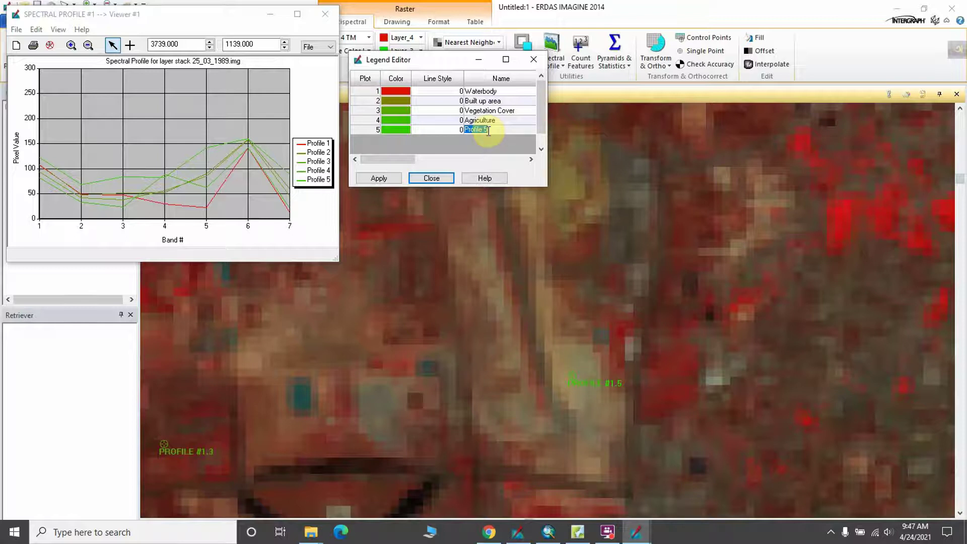
type("Barren Land")
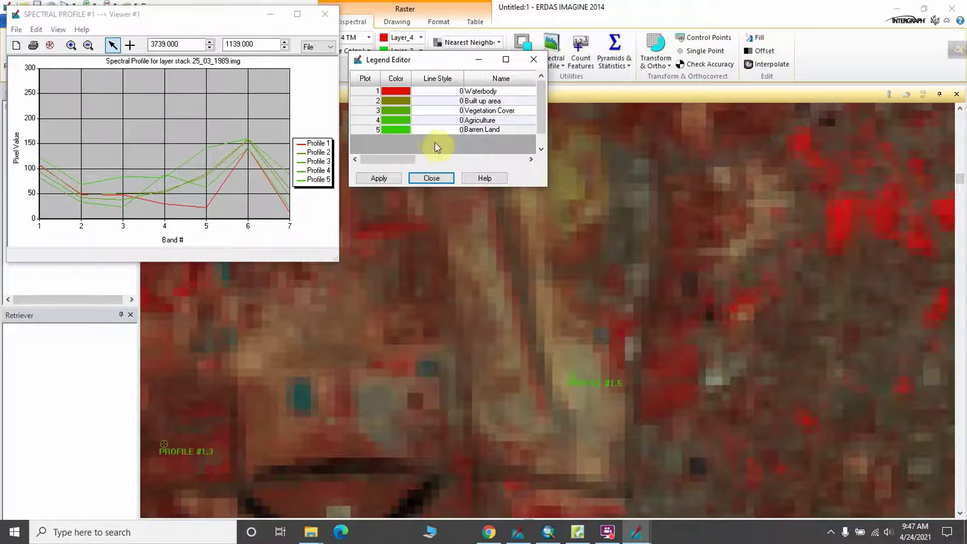
left_click(378, 178)
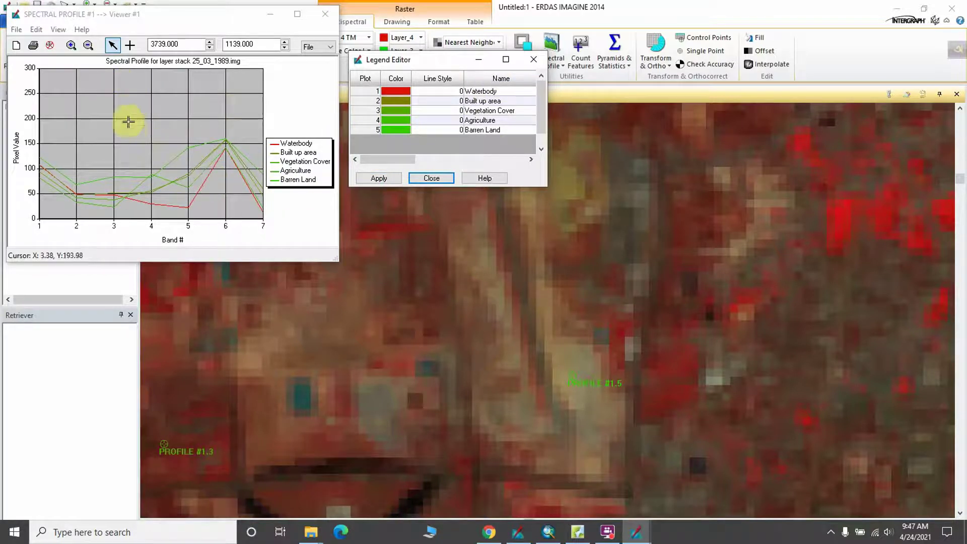
Step: Close the legend editor and start saving the profile chart as an annotation file in the 1989 final project folder
left_click(432, 179)
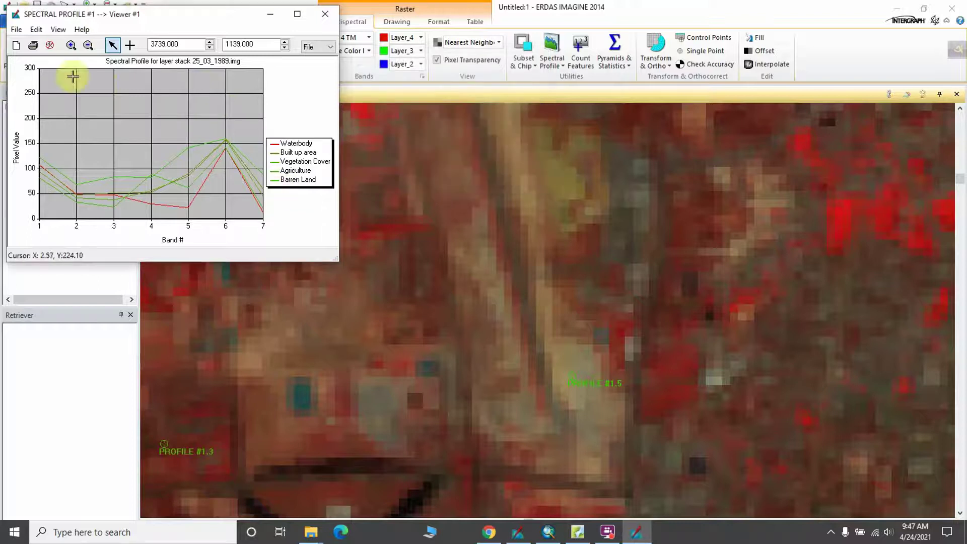
left_click(17, 30)
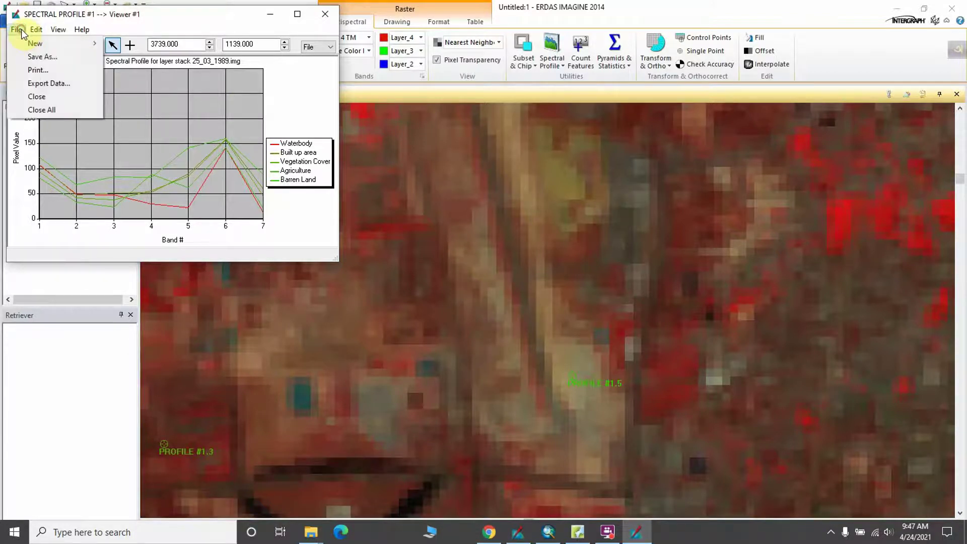
left_click(38, 56)
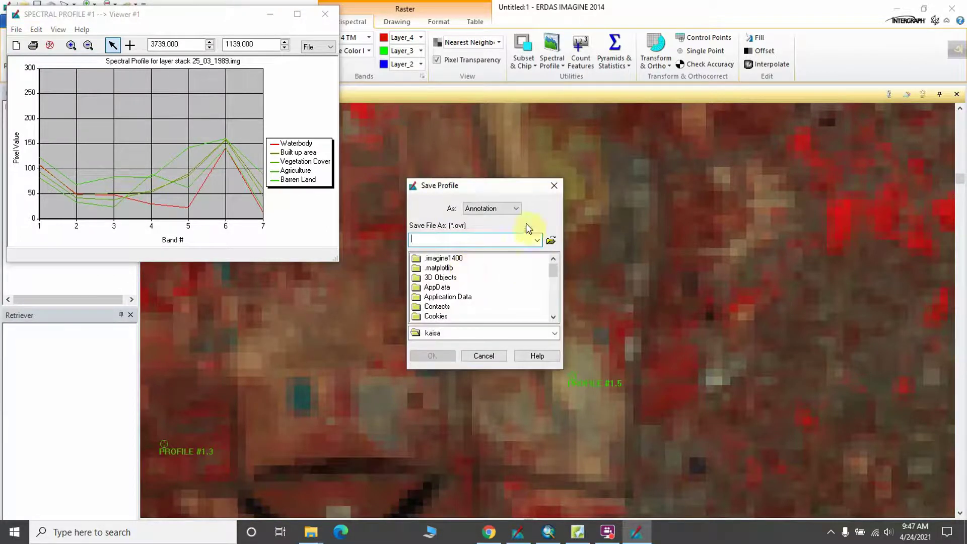
left_click(551, 241)
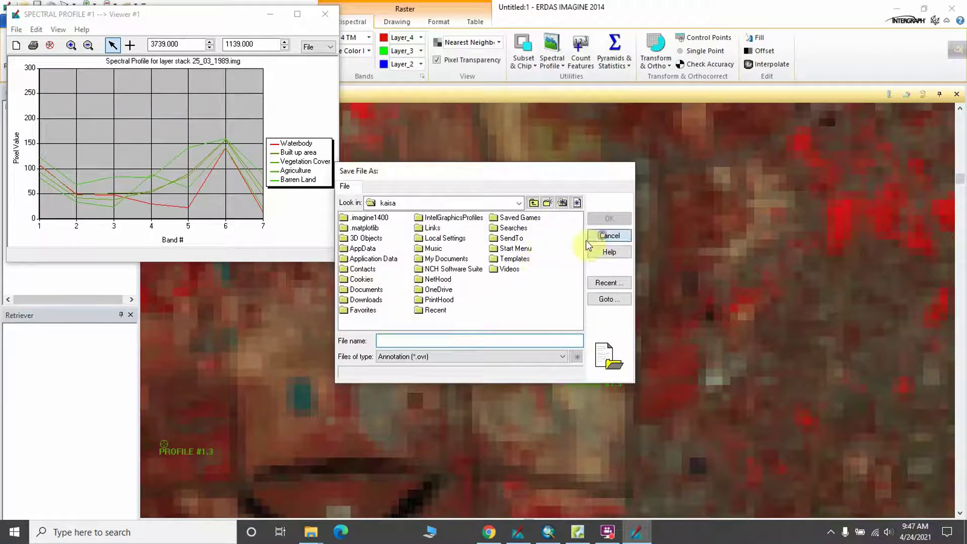
left_click(608, 236)
left_click(536, 241)
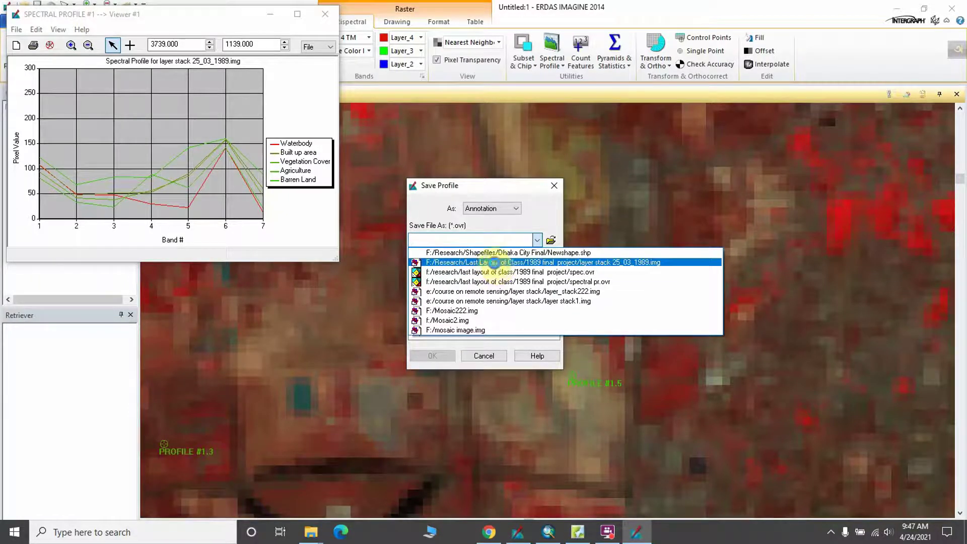
left_click(493, 263)
left_click(567, 324)
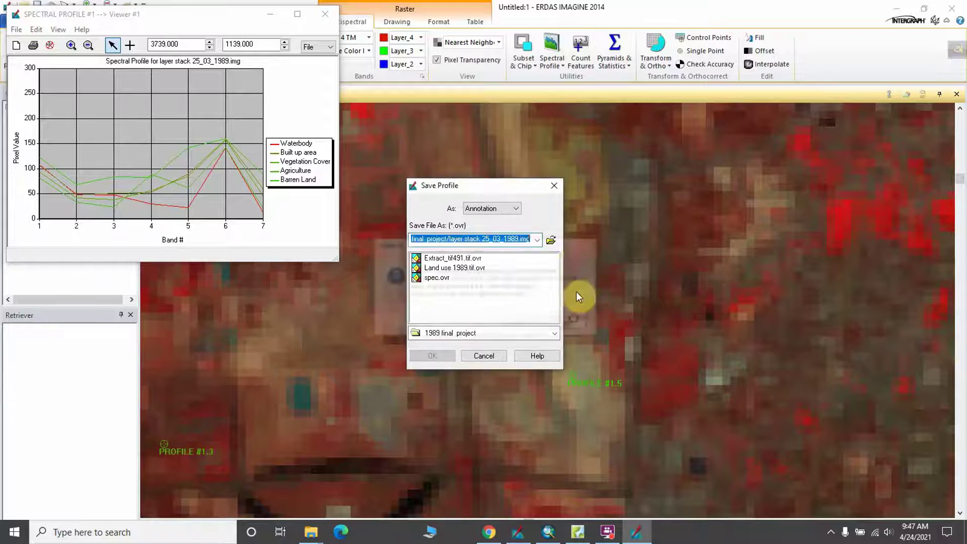
Step: Name the annotation file Spectral profile and save the chart
left_click(552, 241)
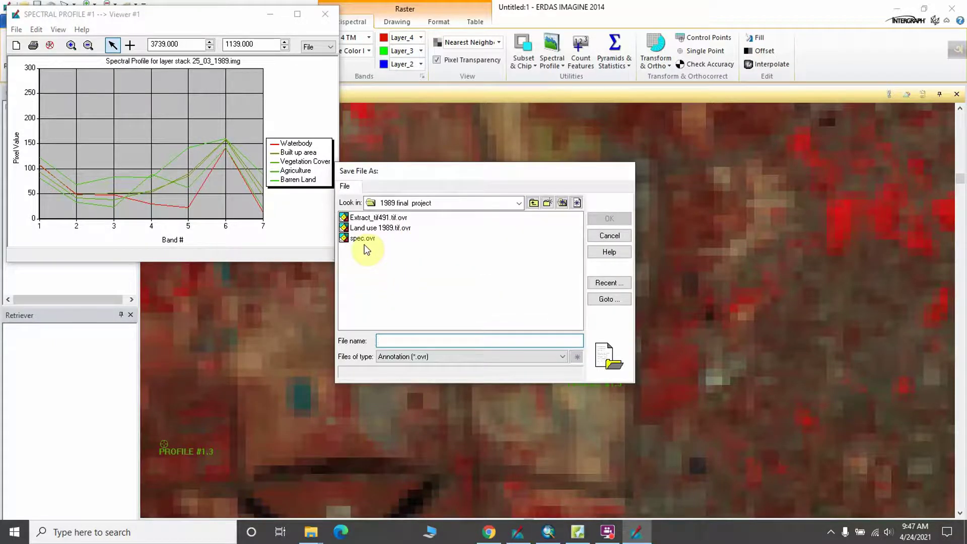
type("Spectral profile")
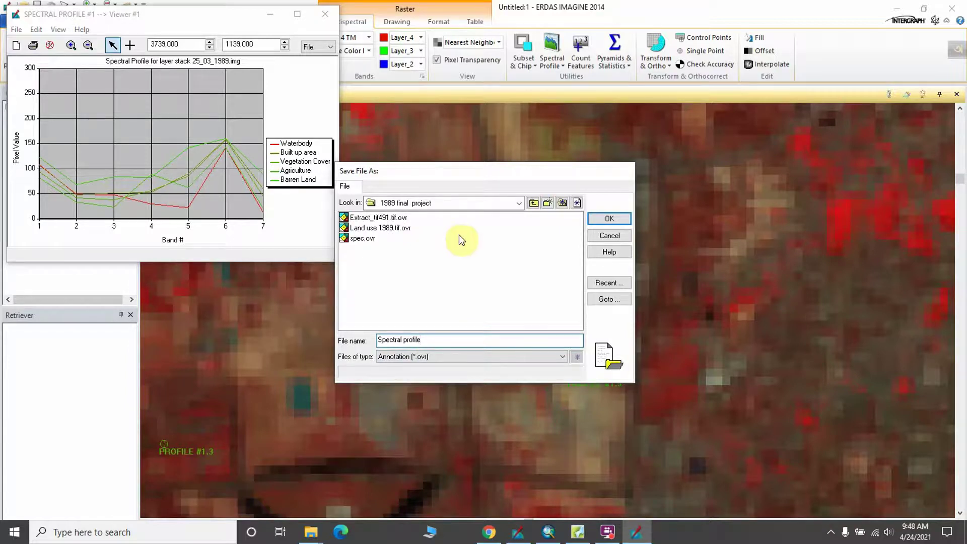
left_click(603, 219)
left_click(428, 357)
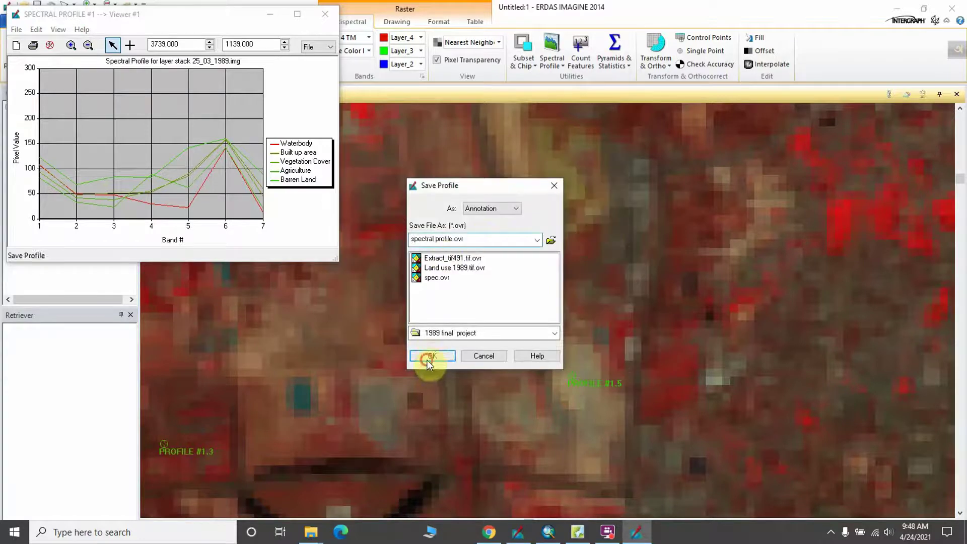
Step: Minimize the spectral profile window, open the recent file spectral profile.ovr in the 2D view and fit that layer to the window
scroll(514, 339, "down", 1)
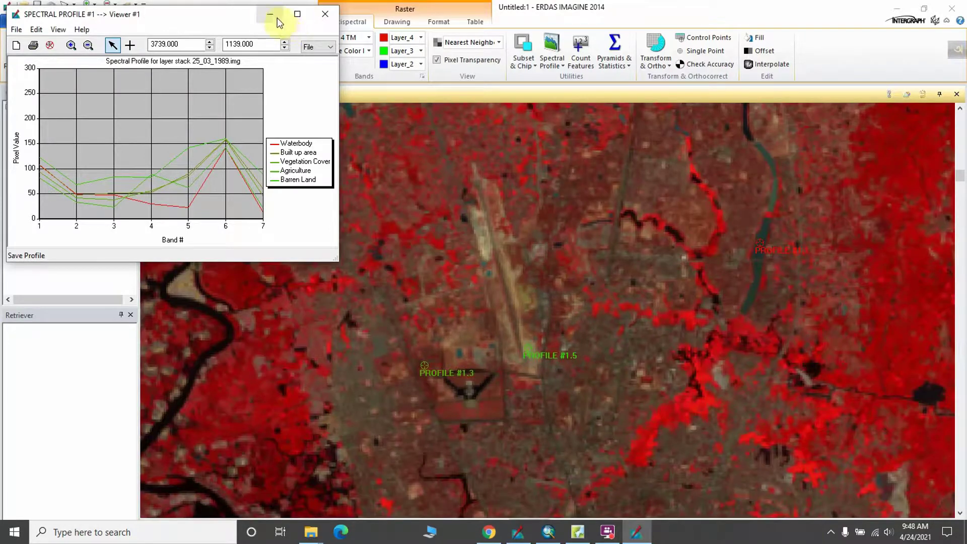
left_click(277, 17)
scroll(455, 277, "down", 2)
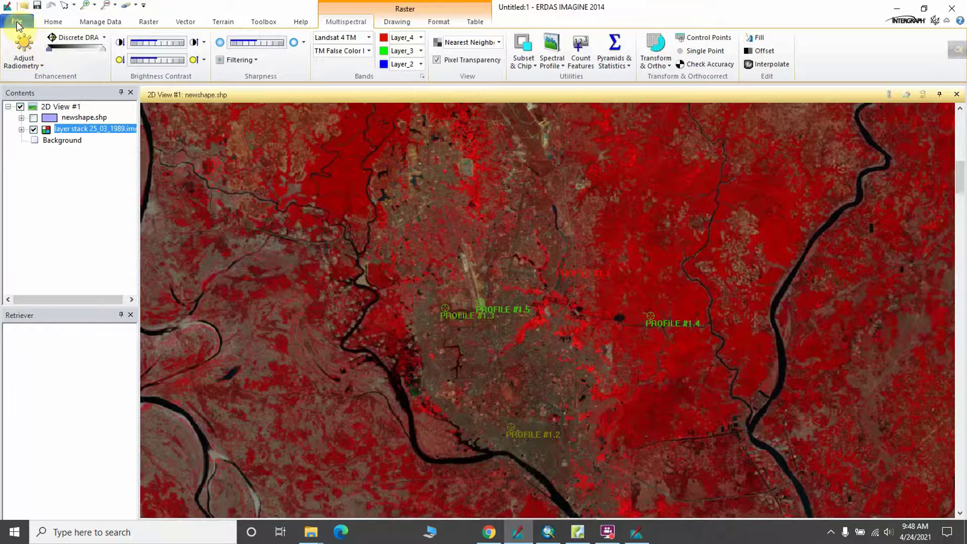
left_click(17, 23)
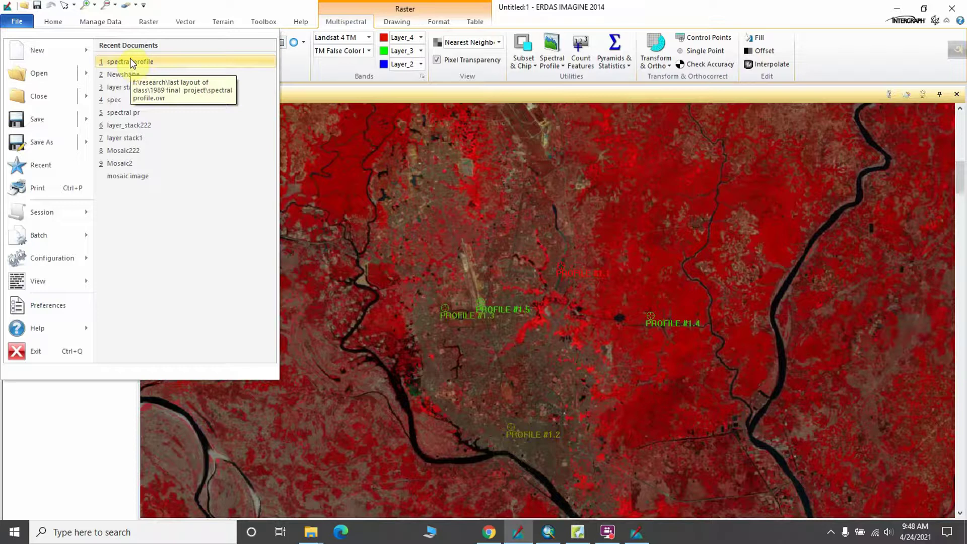
left_click(132, 62)
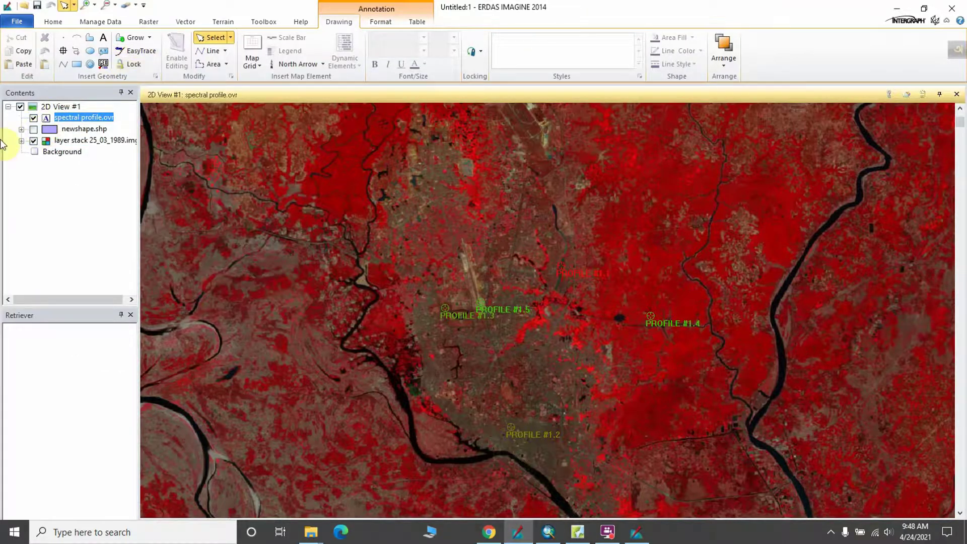
right_click(78, 119)
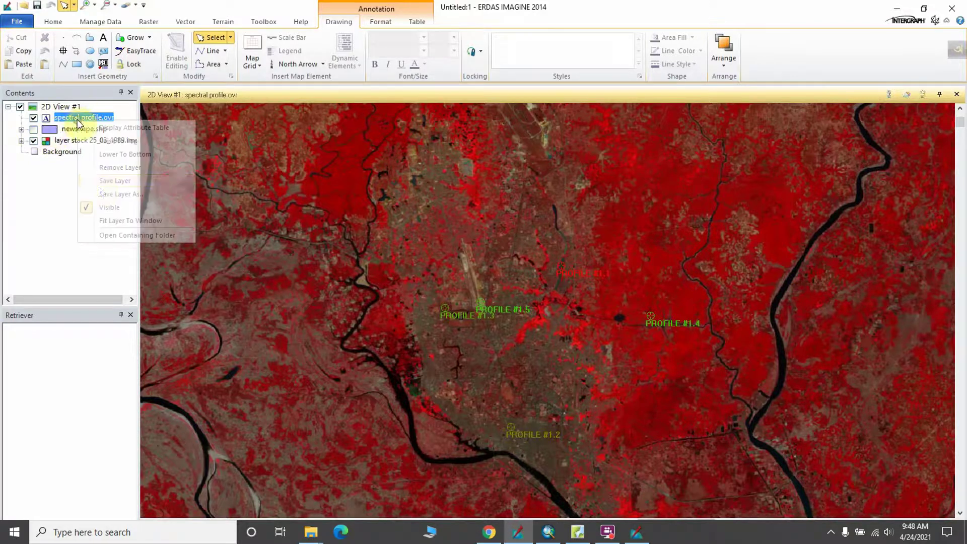
left_click(121, 221)
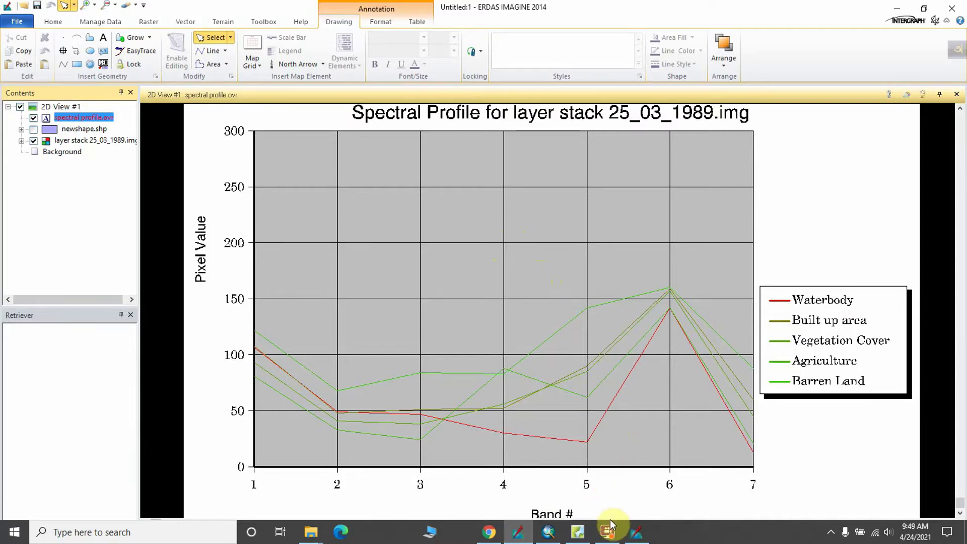
mouse_move(608, 533)
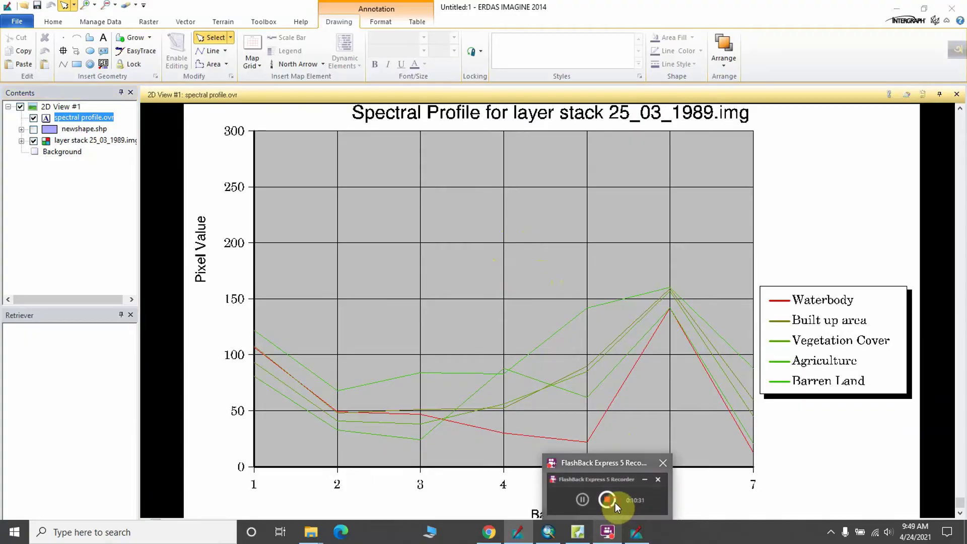